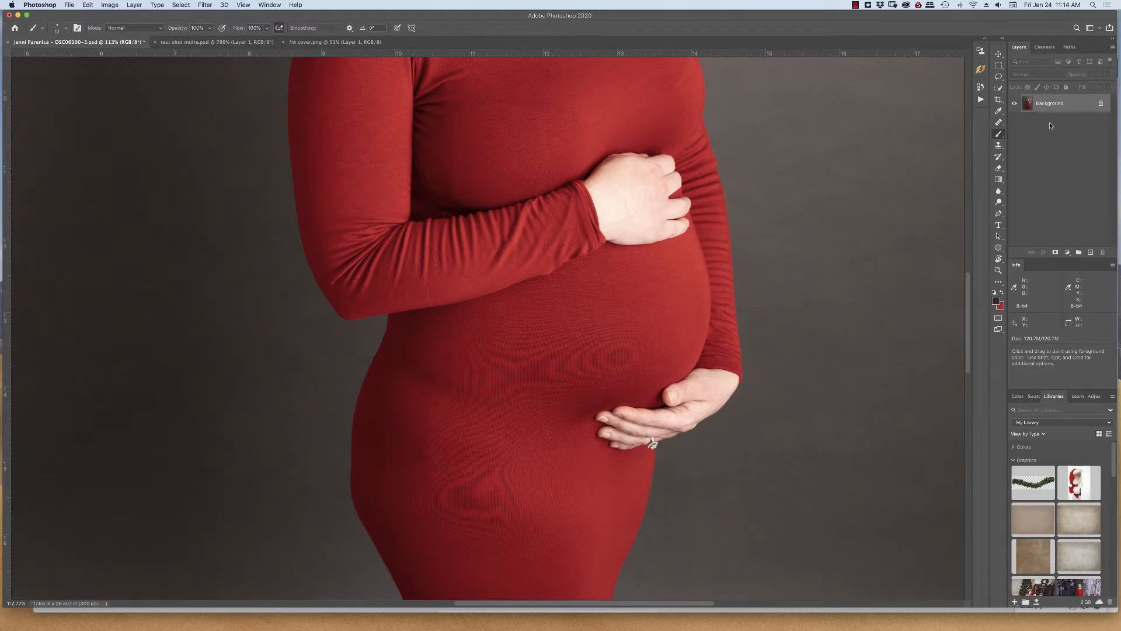
Duplicate the Background layer twice and hide the uppermost copy.
key(super+j)
key(super+j)
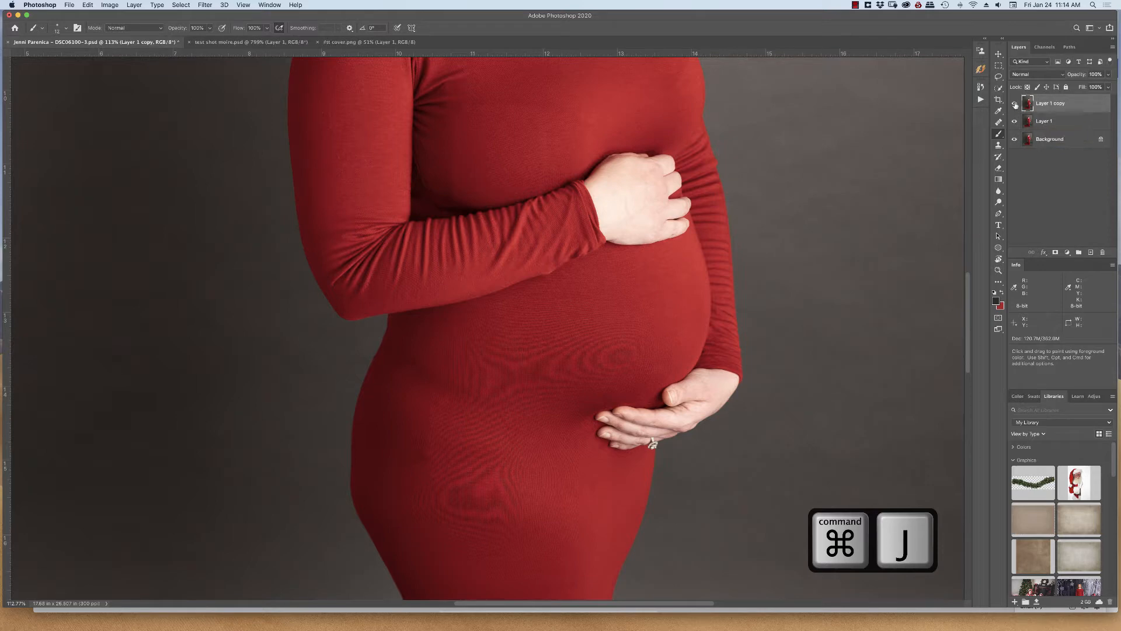
click(1016, 107)
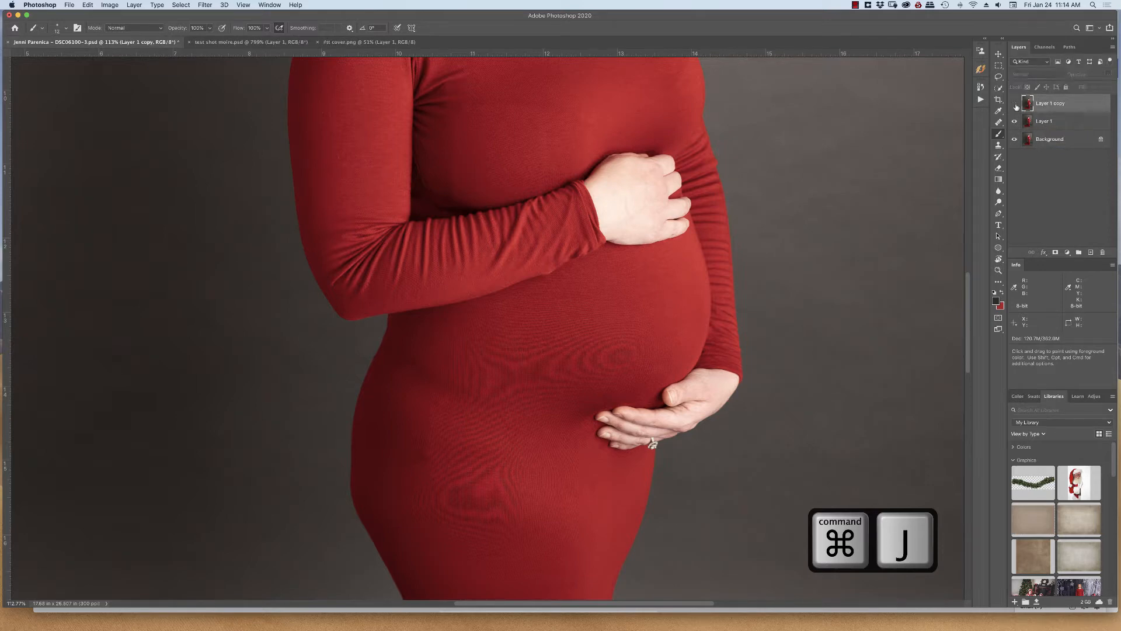
Apply the basic Blur filter to the lower copy, Layer 1.
click(1047, 124)
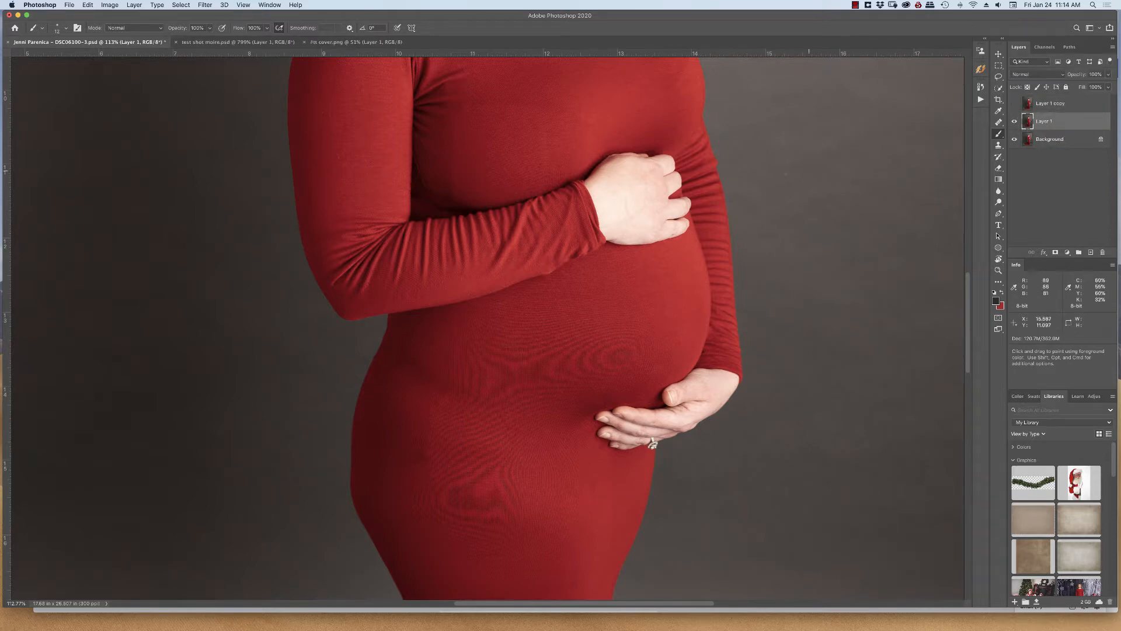
click(206, 5)
mouse_move(245, 109)
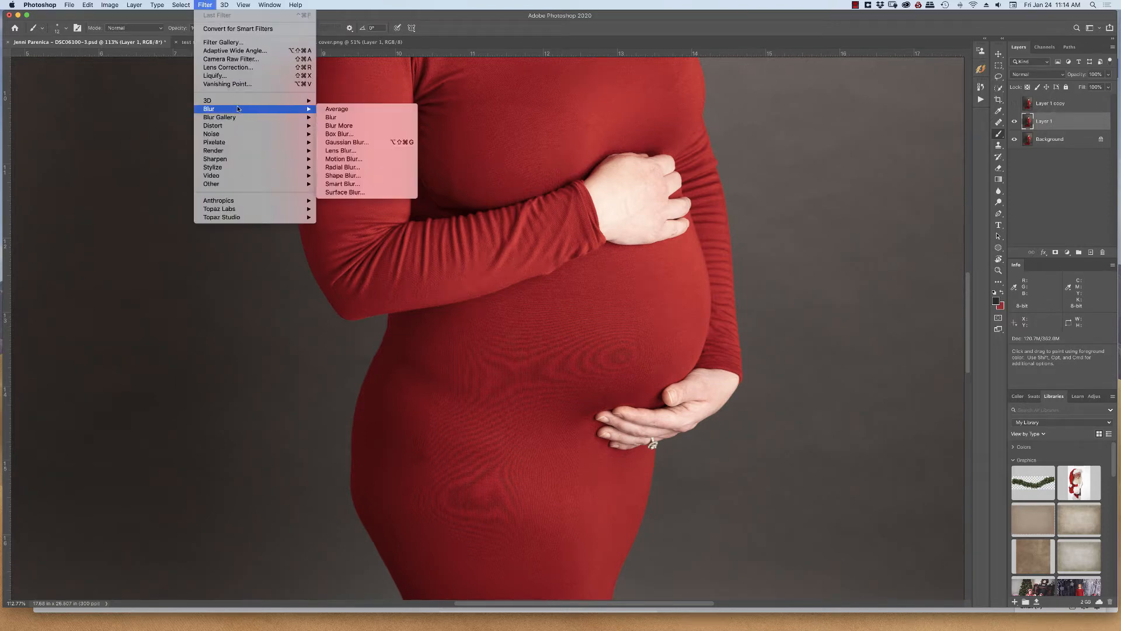
click(343, 118)
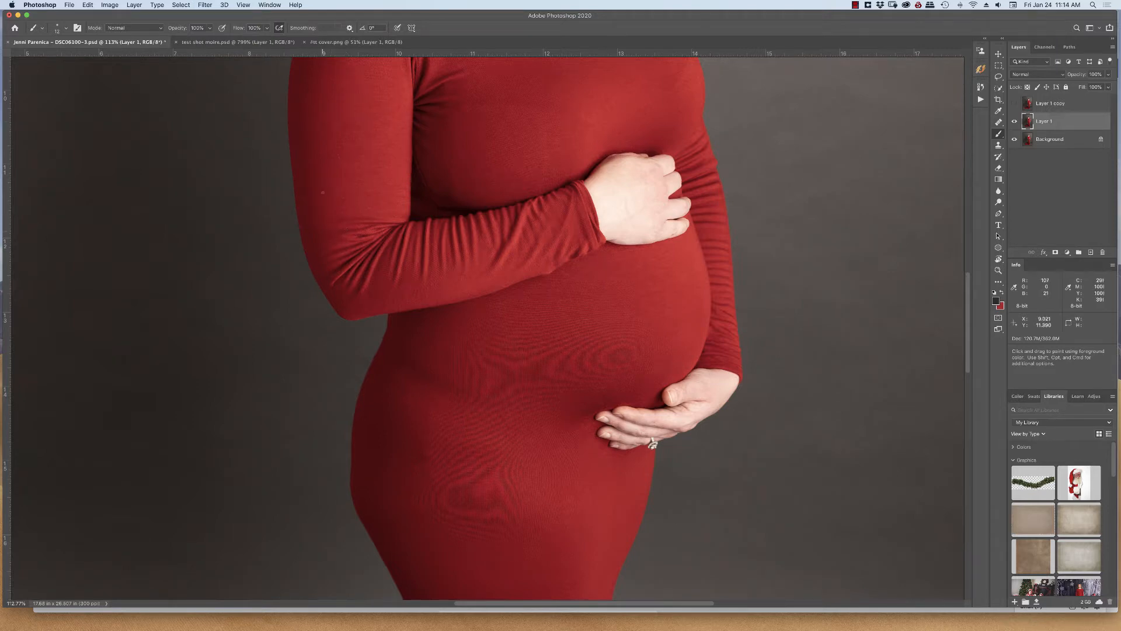
Apply a Gaussian Blur with a radius of 23.3 pixels to Layer 1.
click(208, 8)
mouse_move(258, 111)
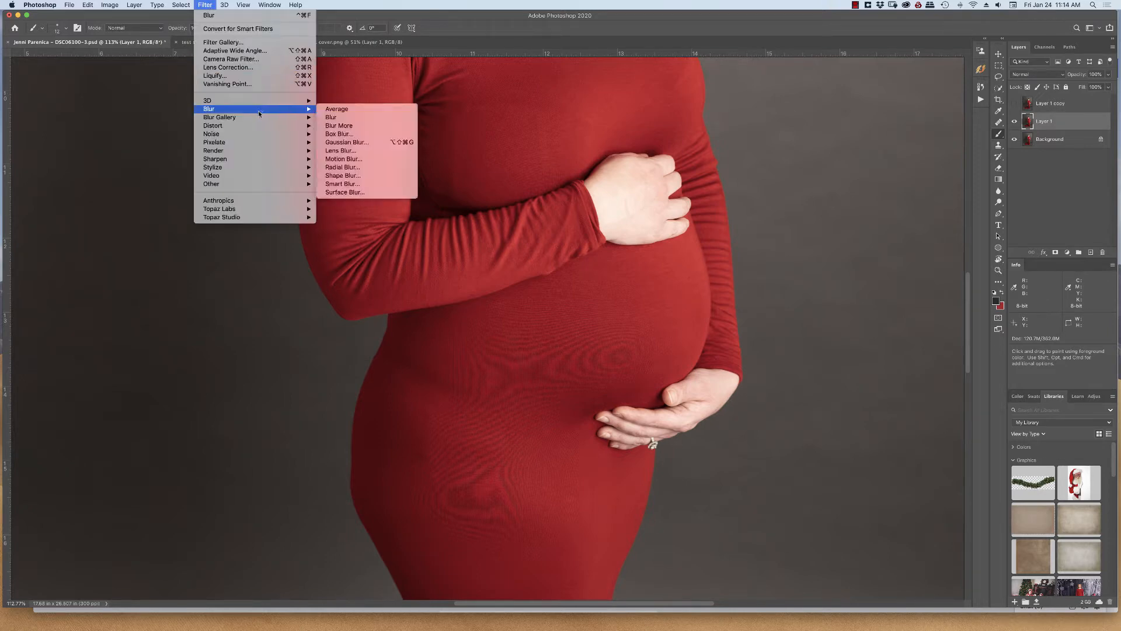
click(375, 144)
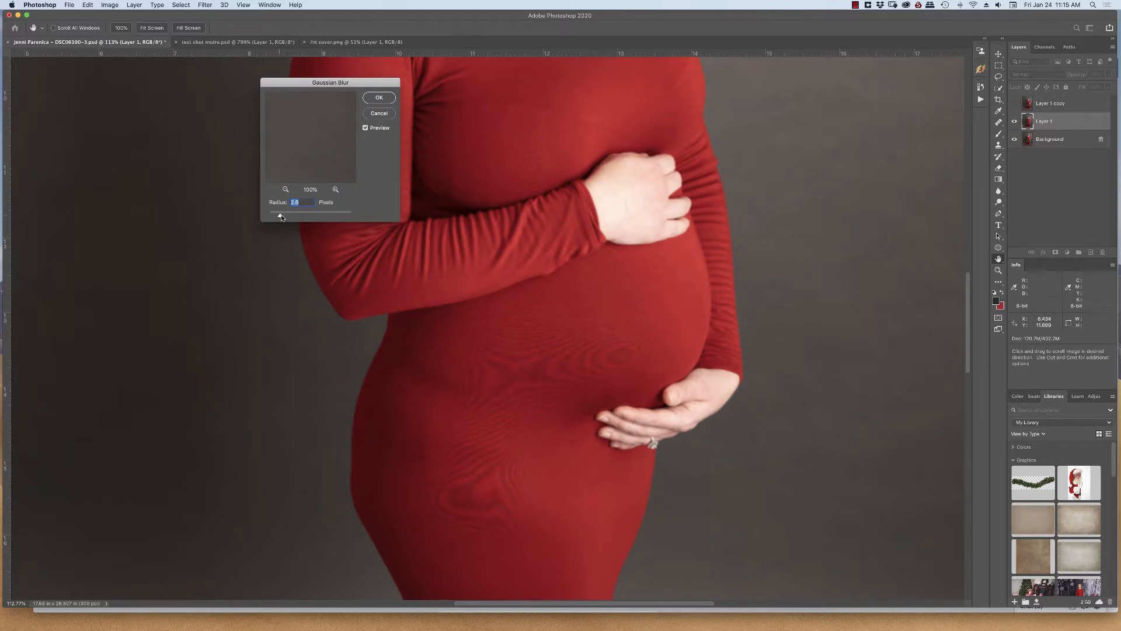
drag(280, 217, 305, 218)
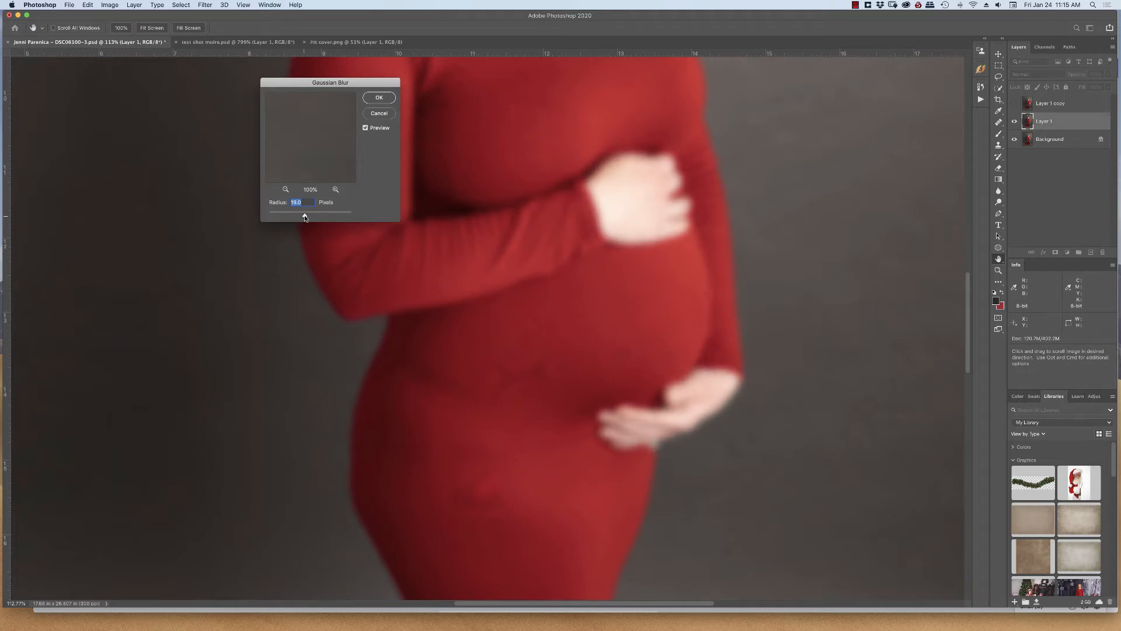
drag(304, 218, 307, 218)
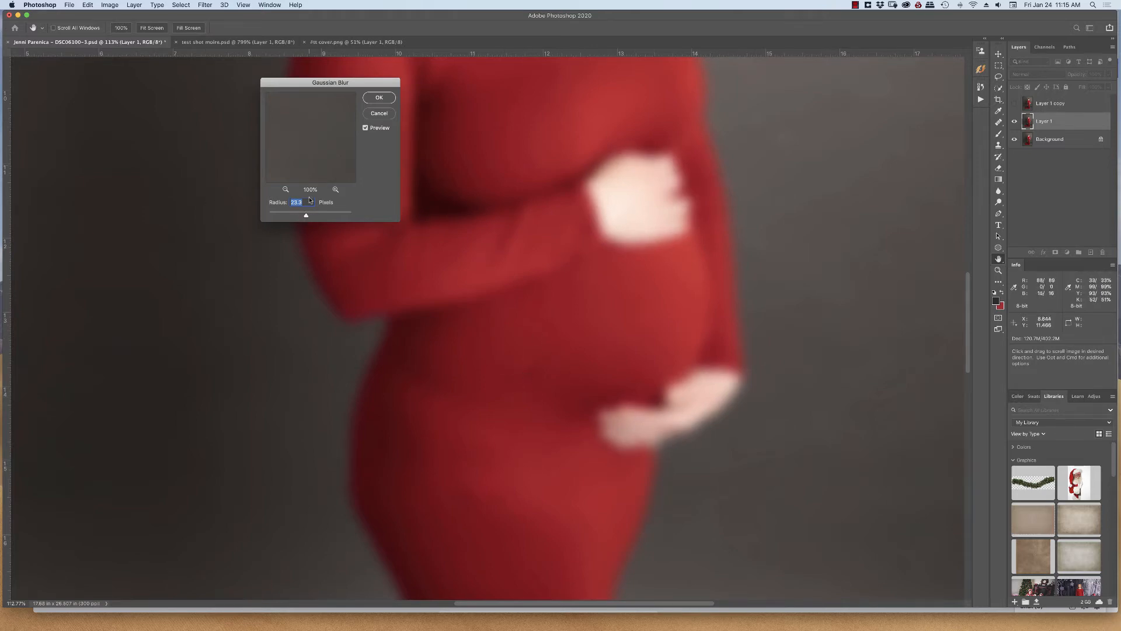
click(377, 99)
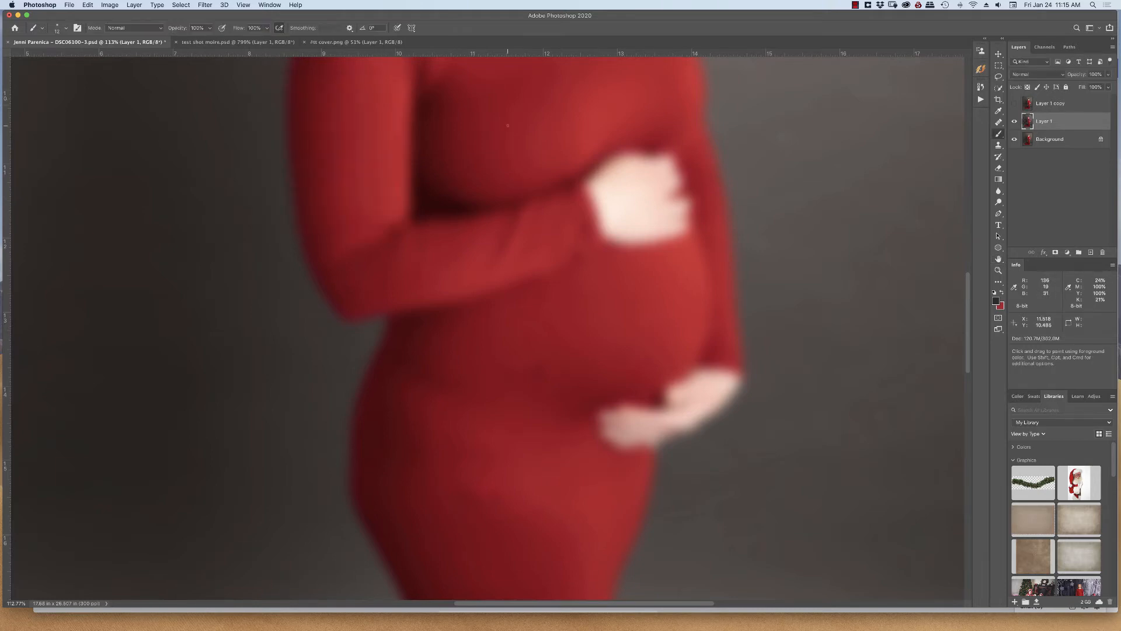
Rename the blurred layer as Blur.
double_click(1045, 122)
text(Blur)
key(Return)
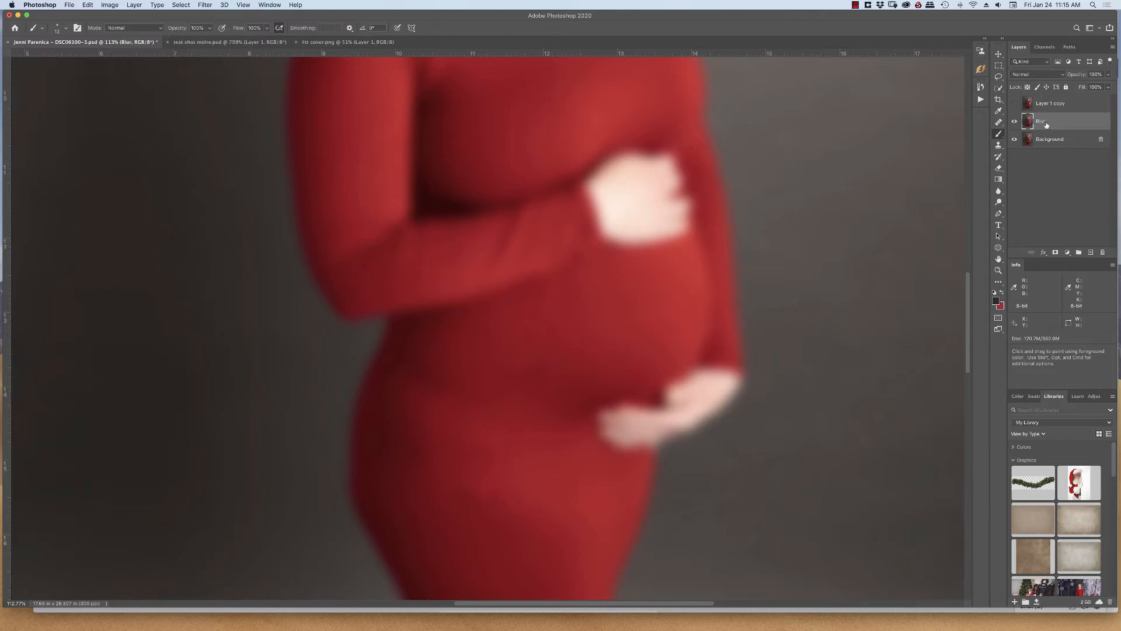
Show the uppermost copy again and rename it as Texture.
click(1015, 104)
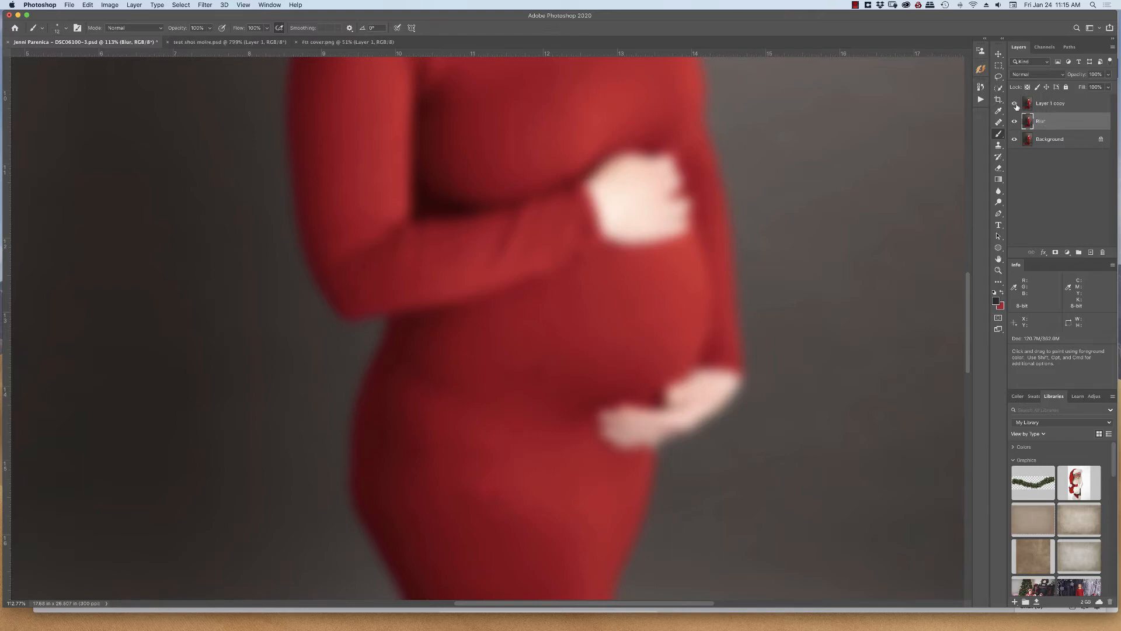
click(1049, 105)
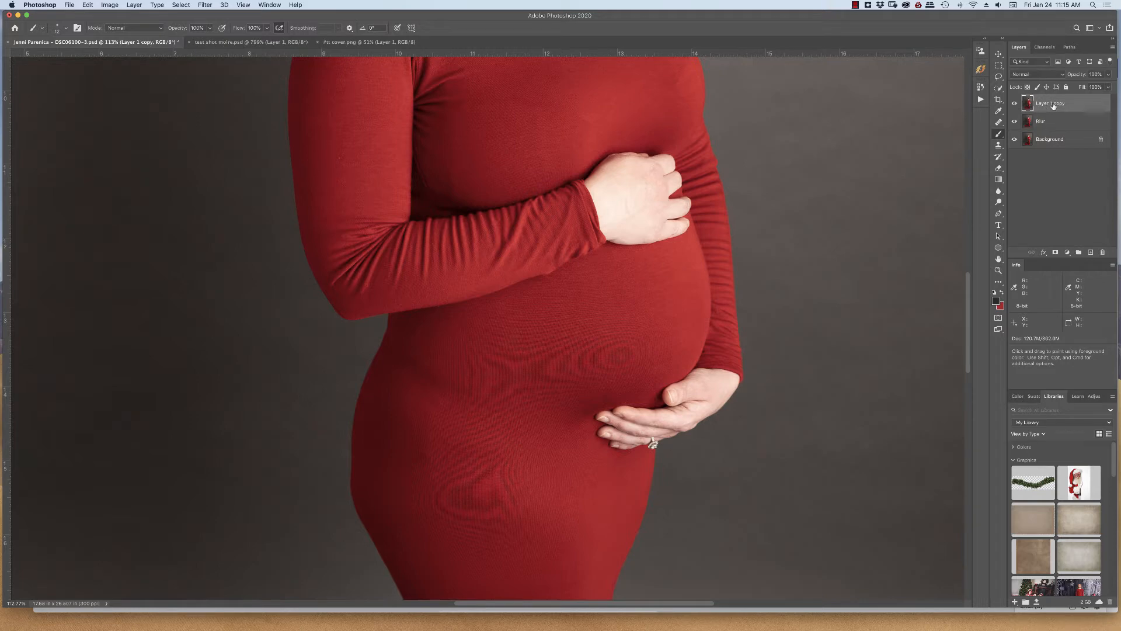
double_click(1053, 104)
text(Texture)
key(Return)
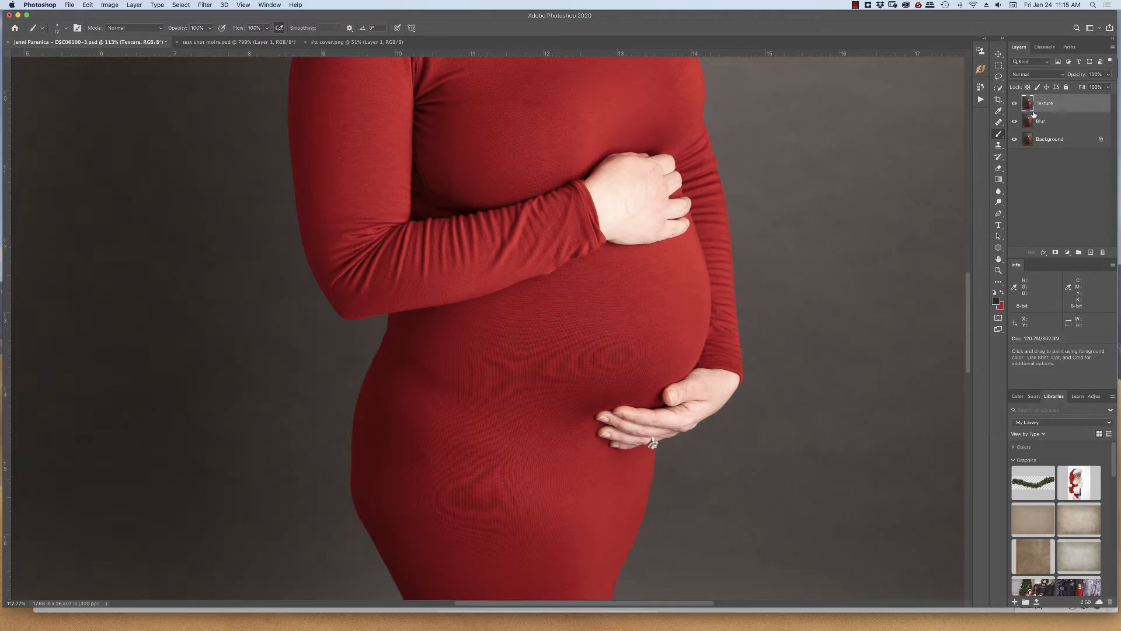
Open Apply Image for the Texture layer, with Blur as the source layer and Subtract as the blending.
click(111, 5)
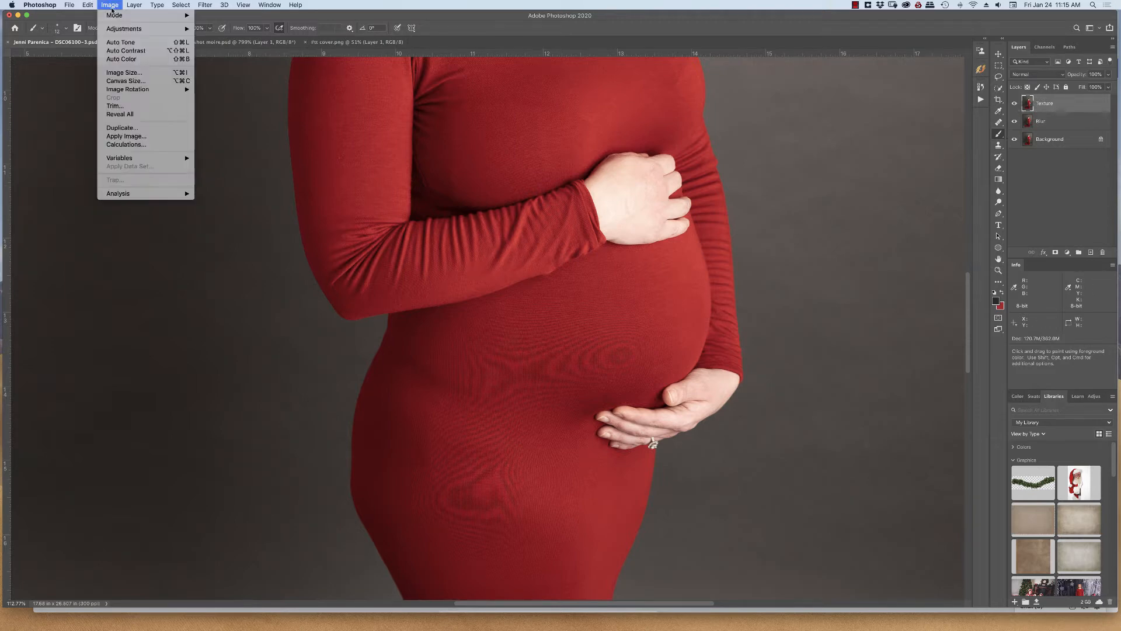
click(137, 138)
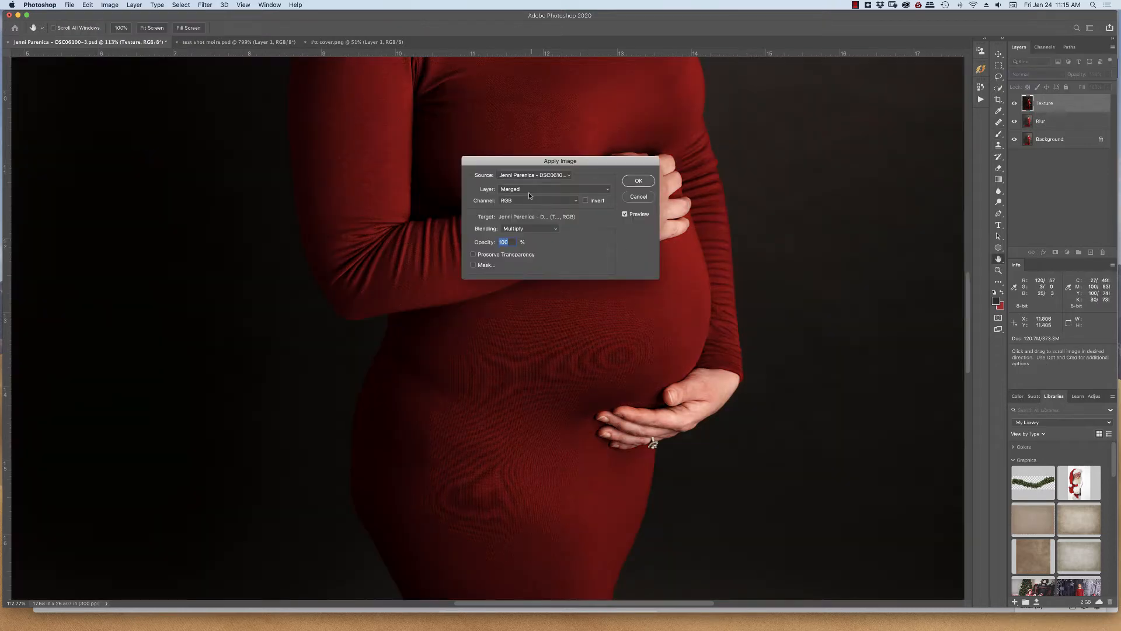
click(528, 190)
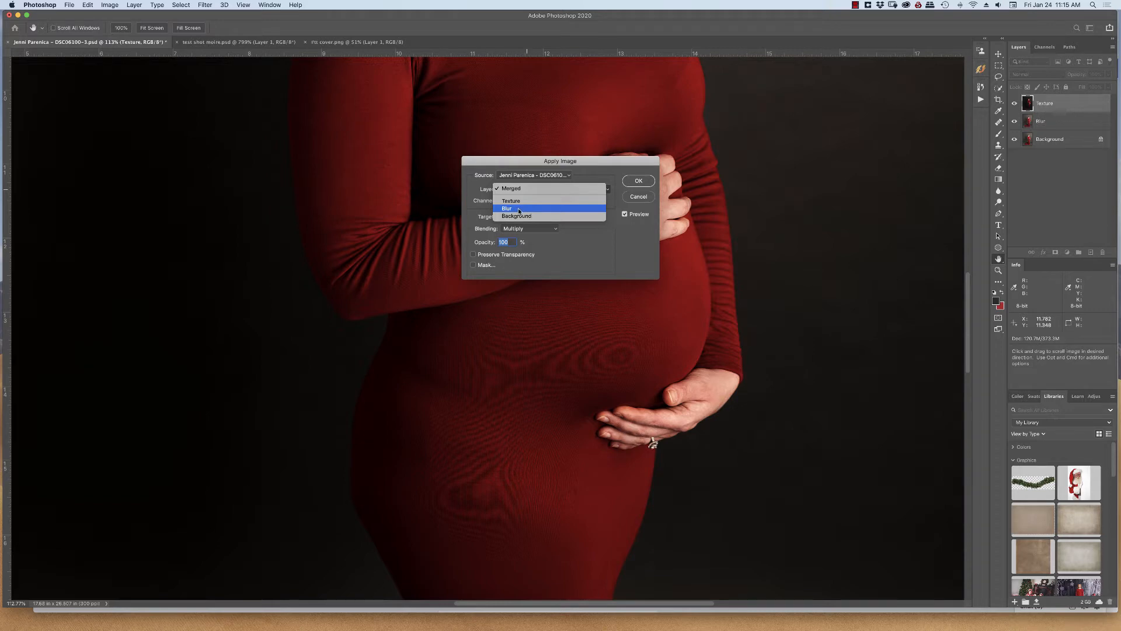
click(518, 211)
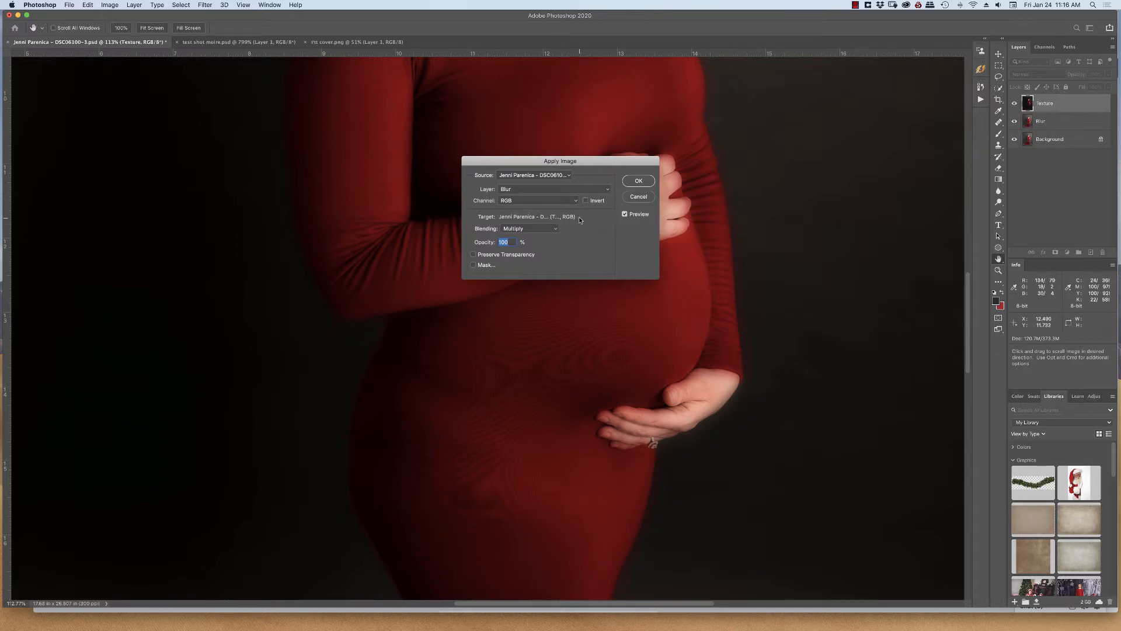
click(533, 233)
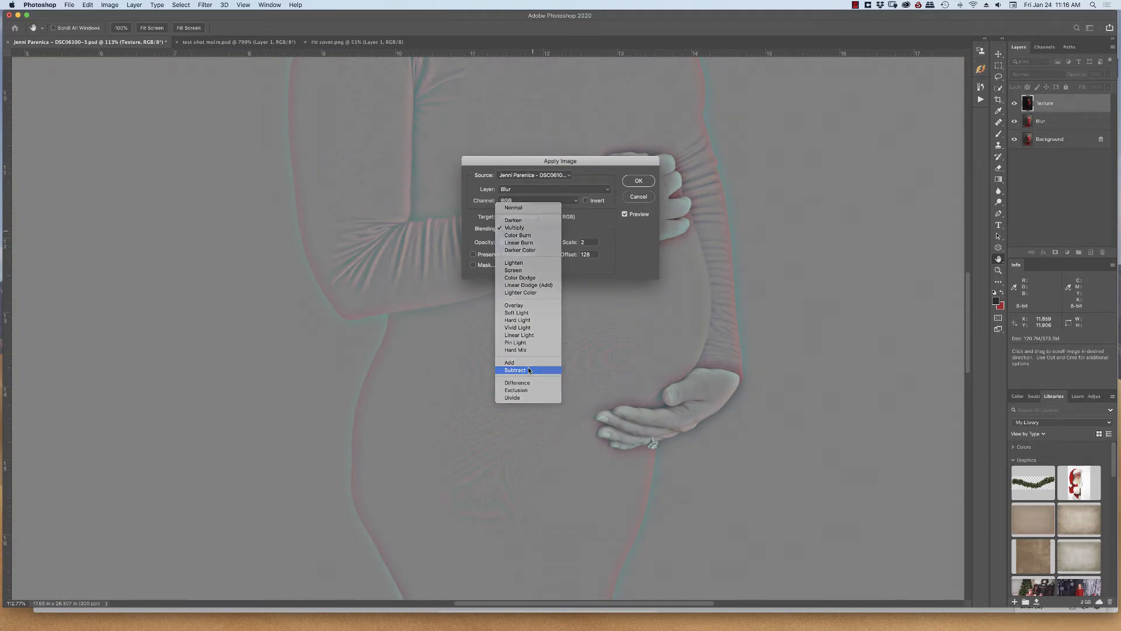
click(530, 369)
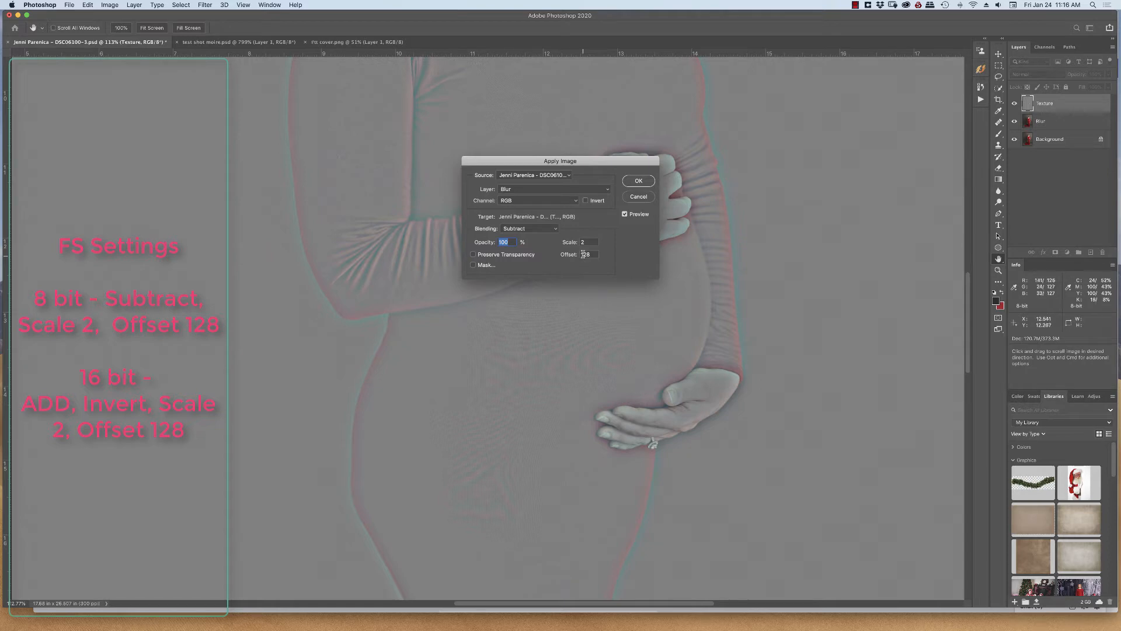
Apply the Blur source to the Texture layer inverted, with Add blending and a scale of 2.
click(586, 200)
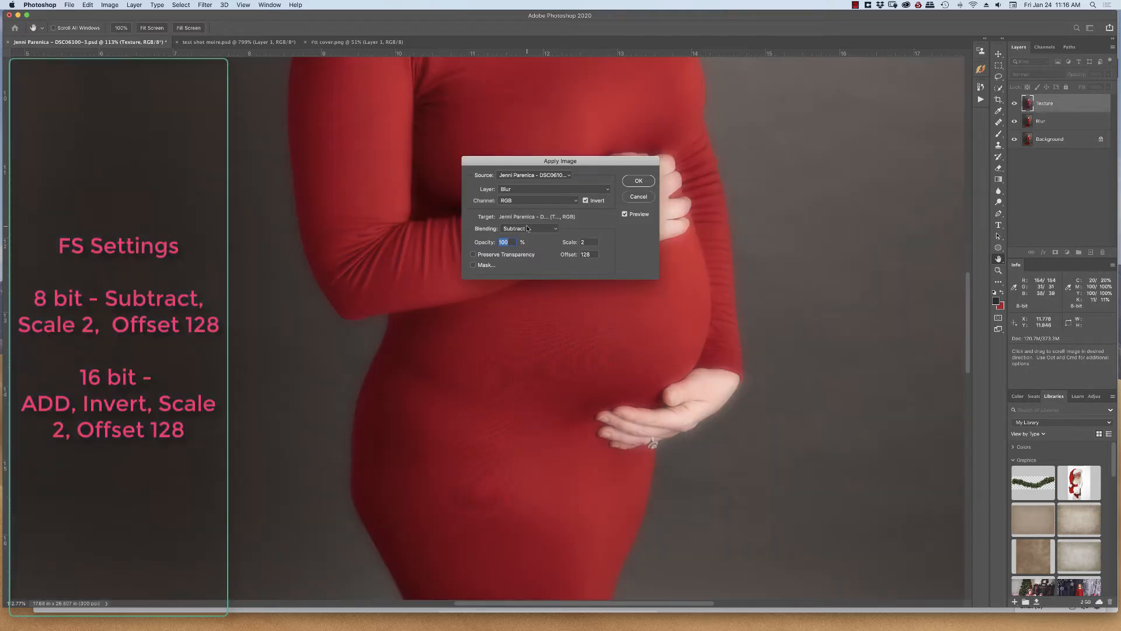
click(528, 228)
click(524, 224)
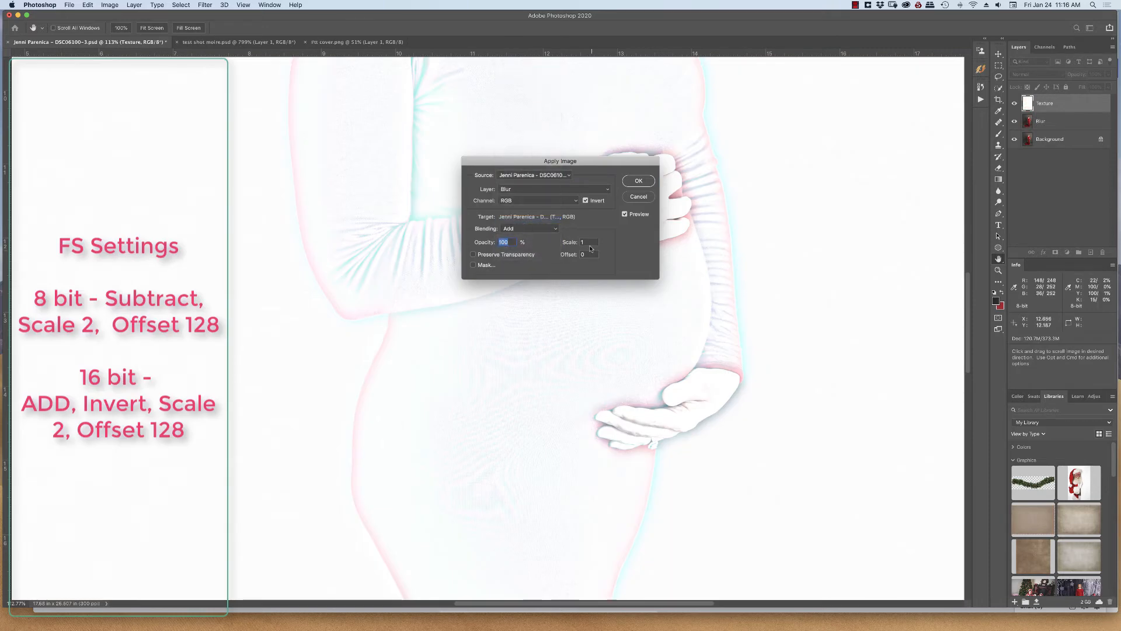
drag(588, 242, 522, 246)
text(2)
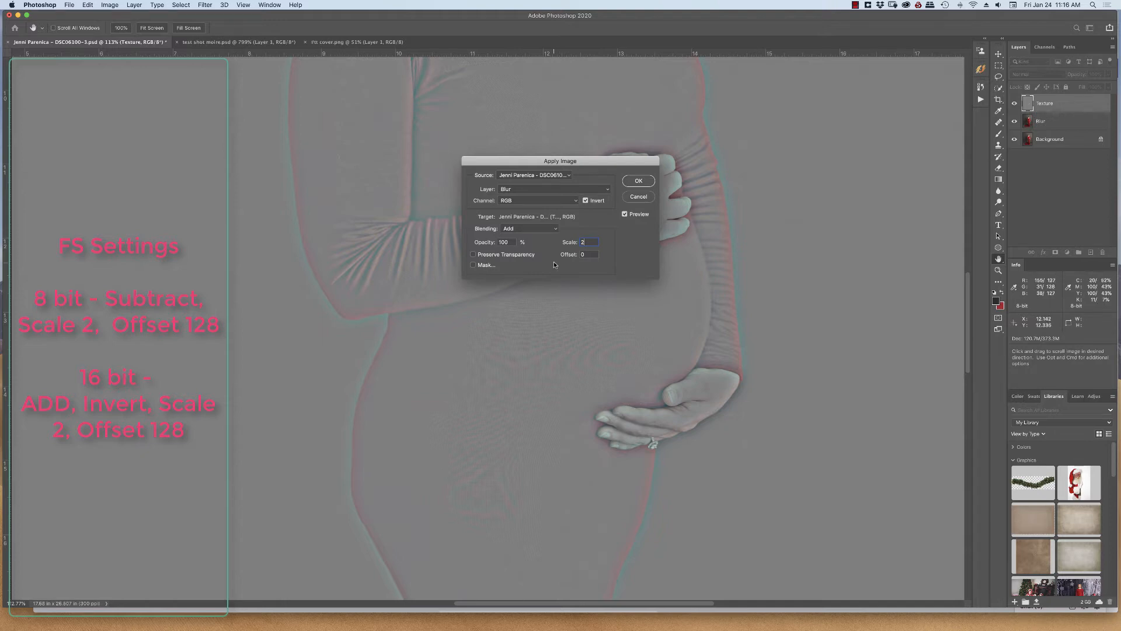
click(638, 180)
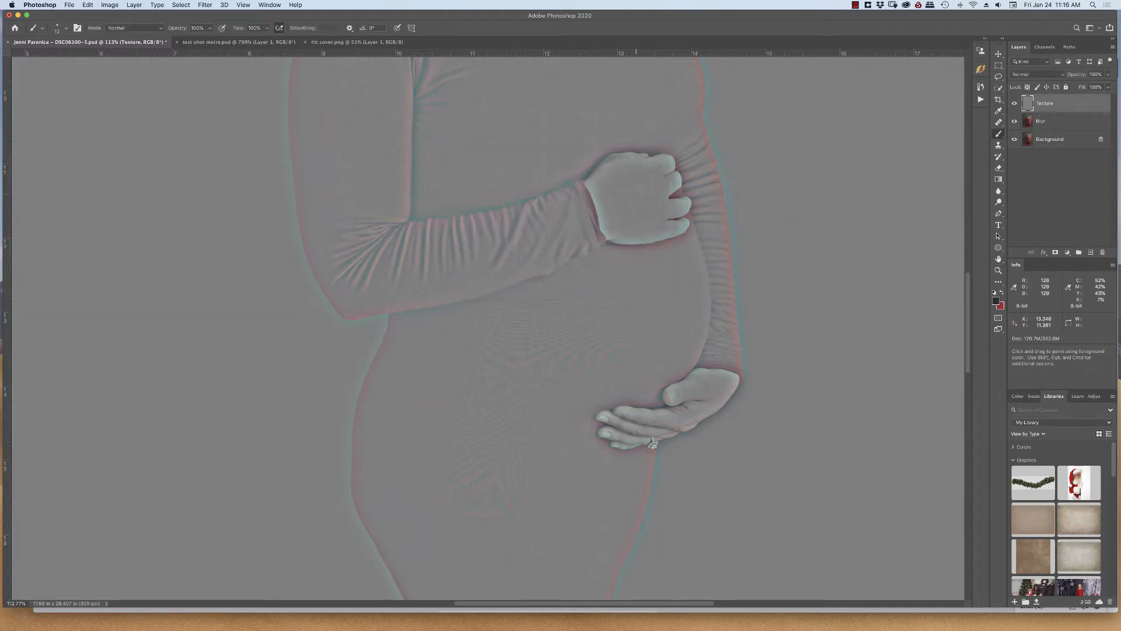
Set the Texture layer's blend mode to Linear Light and group it with the Blur layer.
click(1031, 75)
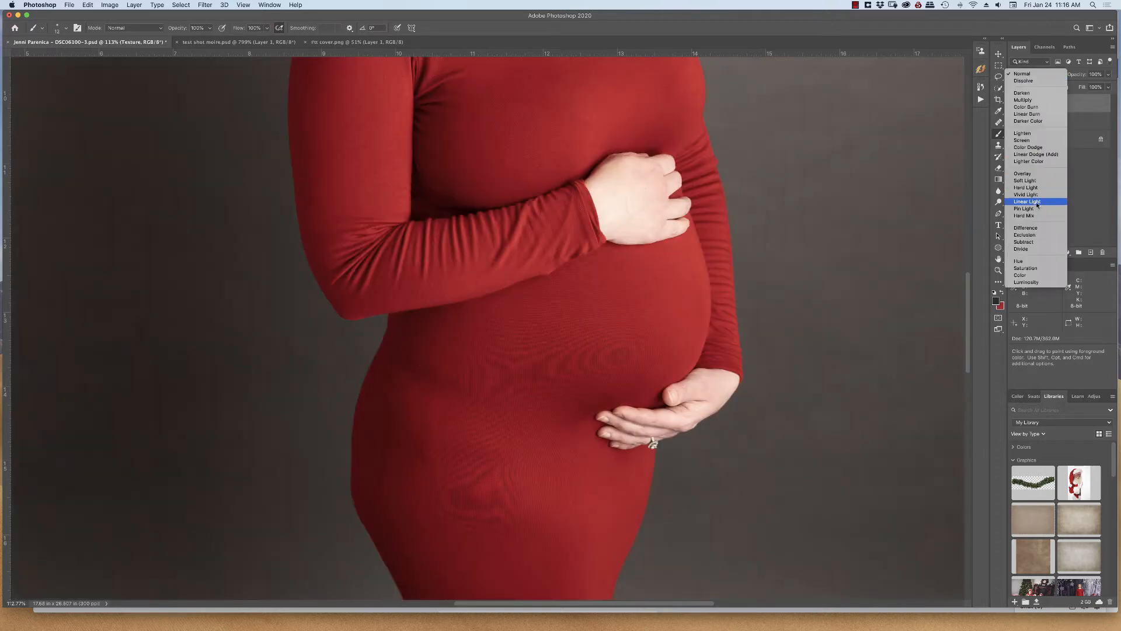
click(1037, 202)
shift+click(1041, 123)
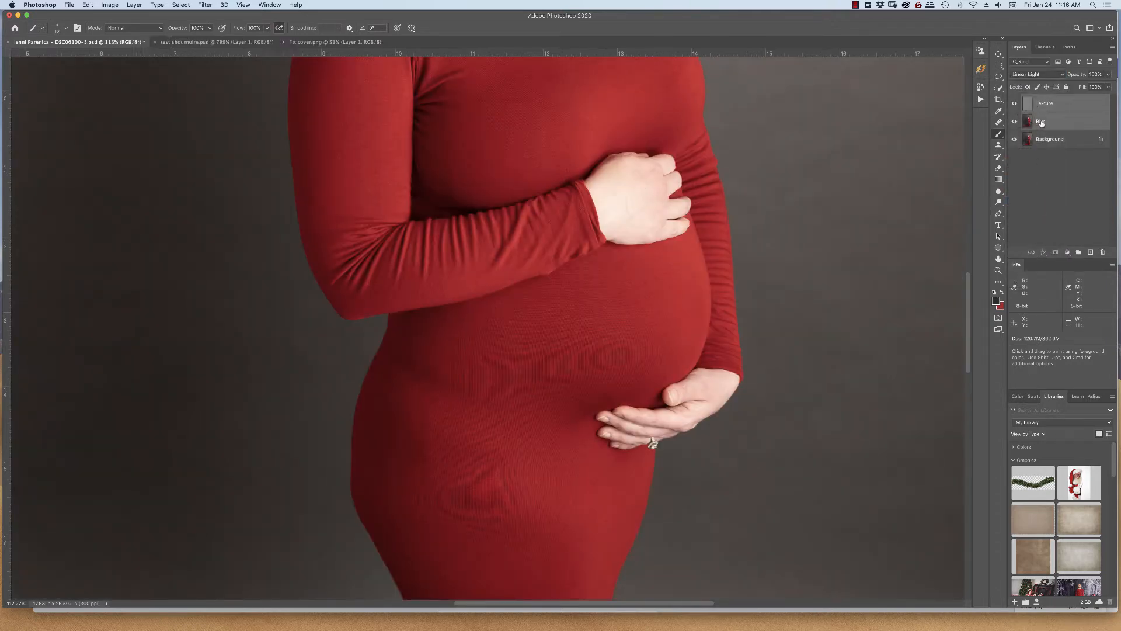
key(super+g)
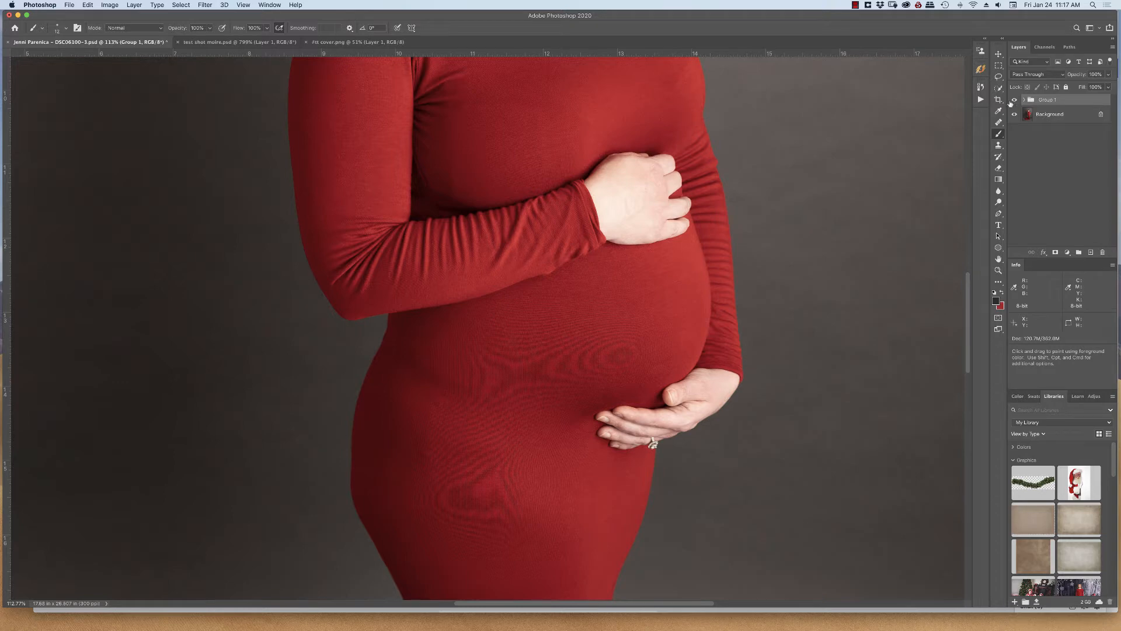
Compare the image with the layer group hidden and shown, leaving the group hidden.
click(1014, 102)
click(1014, 102)
click(1014, 102)
click(1014, 101)
click(1014, 101)
Replace the Texture layer in Group 1 with a fresh duplicate of Background placed above Blur.
click(1024, 100)
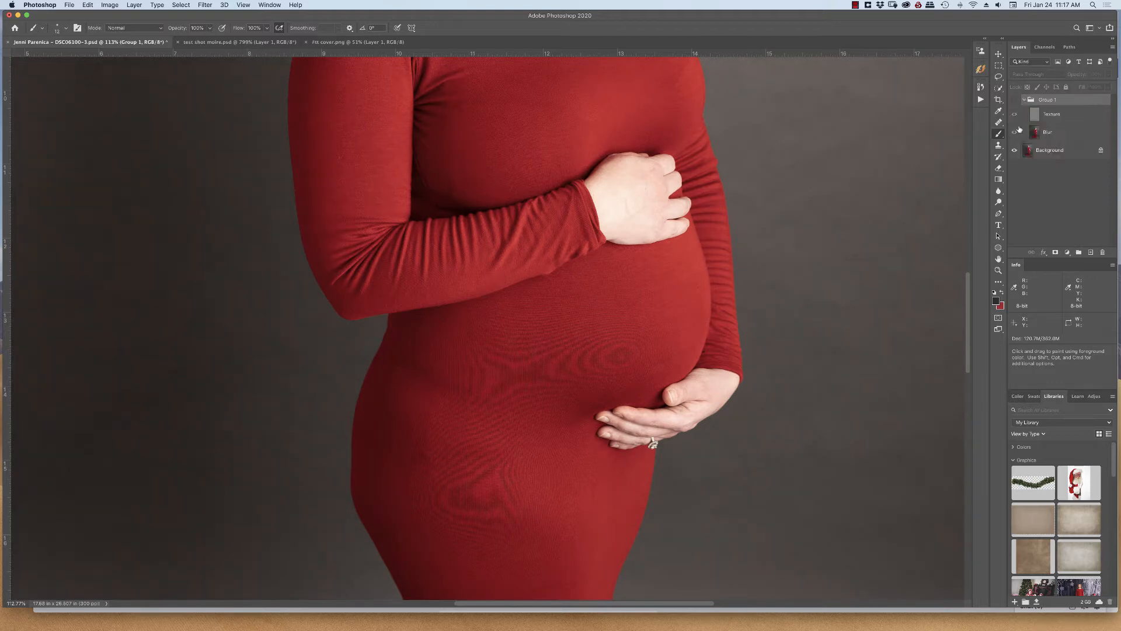
click(1058, 118)
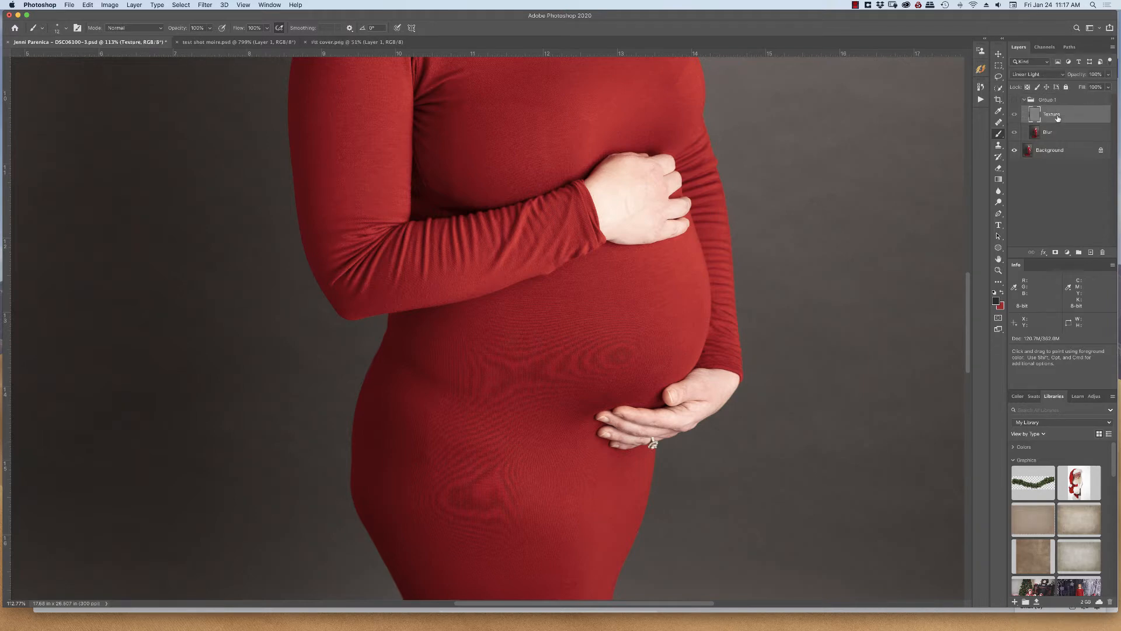
key(Delete)
click(1052, 137)
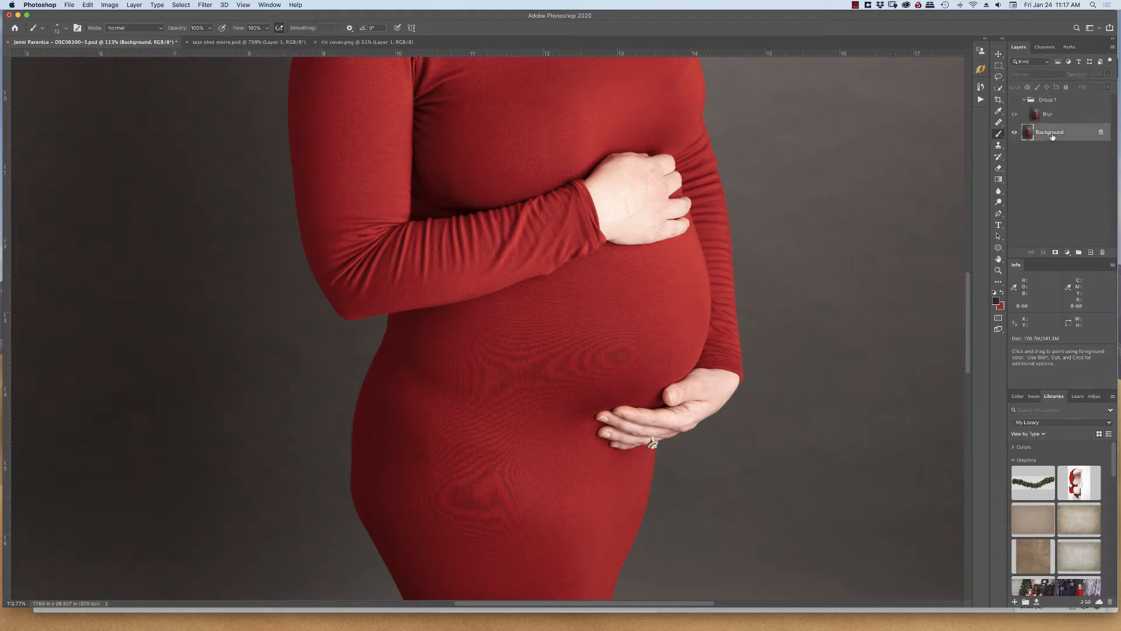
key(super+j)
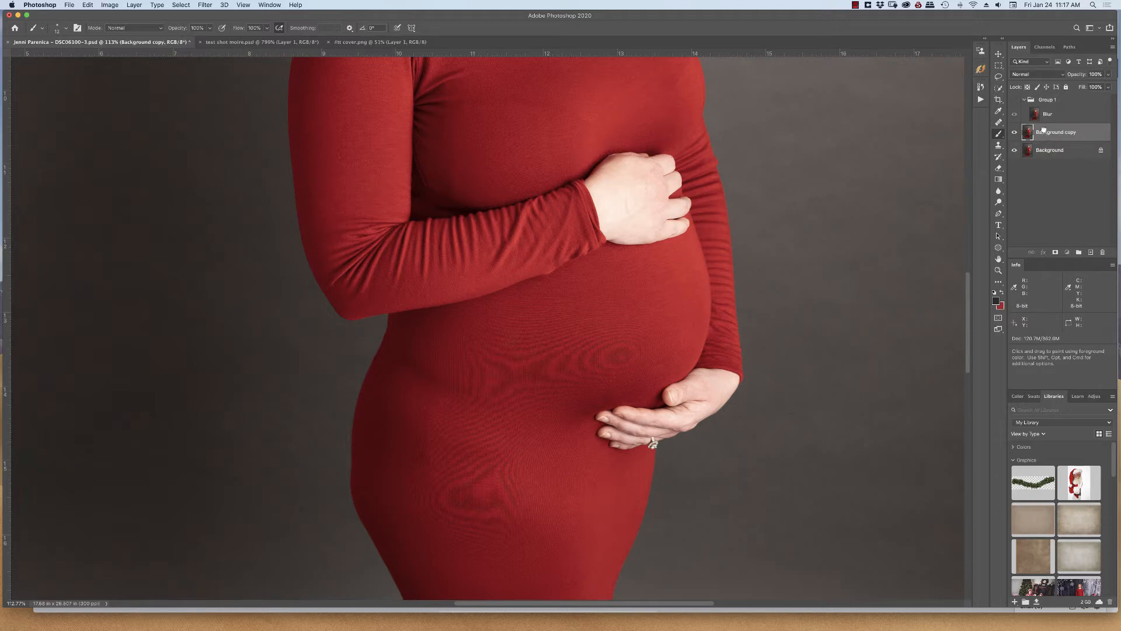
drag(1045, 133, 1044, 111)
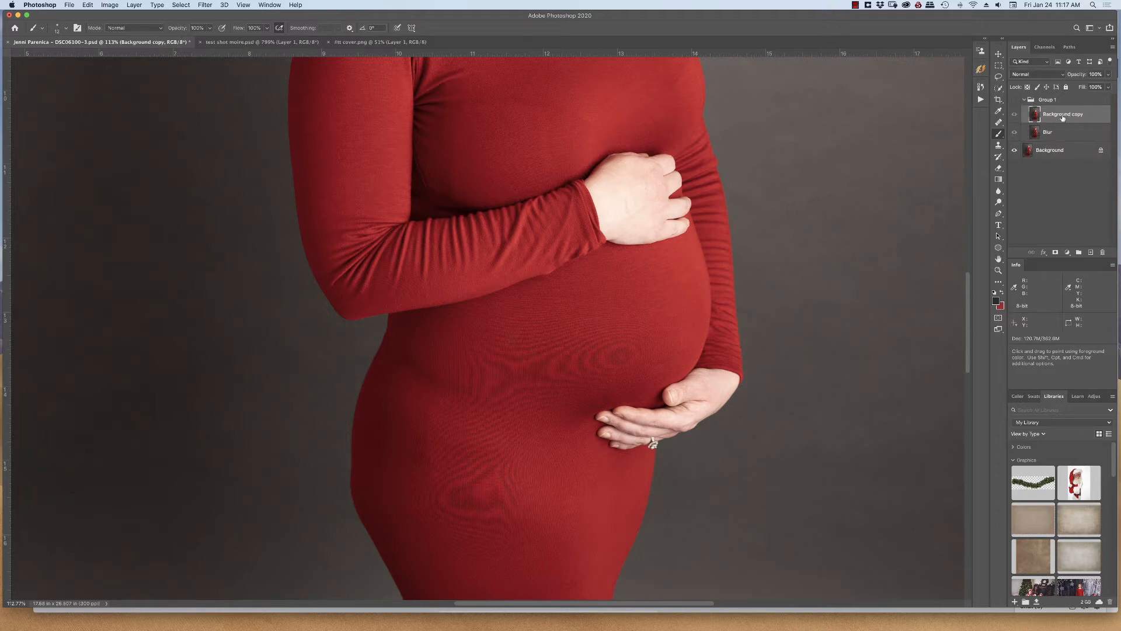
Rename the Background copy in Group 1 as TEXTURE.
double_click(1065, 114)
text(Te)
text(EXTURE)
key(Return)
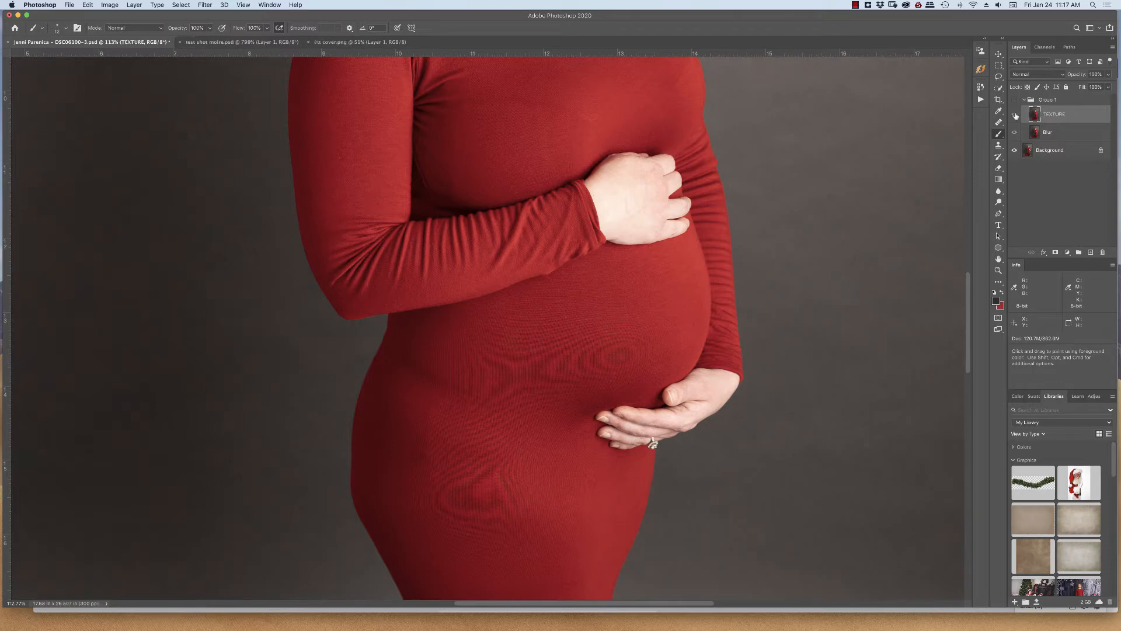
Apply the Blur layer to TEXTURE using Subtract, scale 2 and offset 128, then set TEXTURE's blend mode to Linear Light.
click(104, 7)
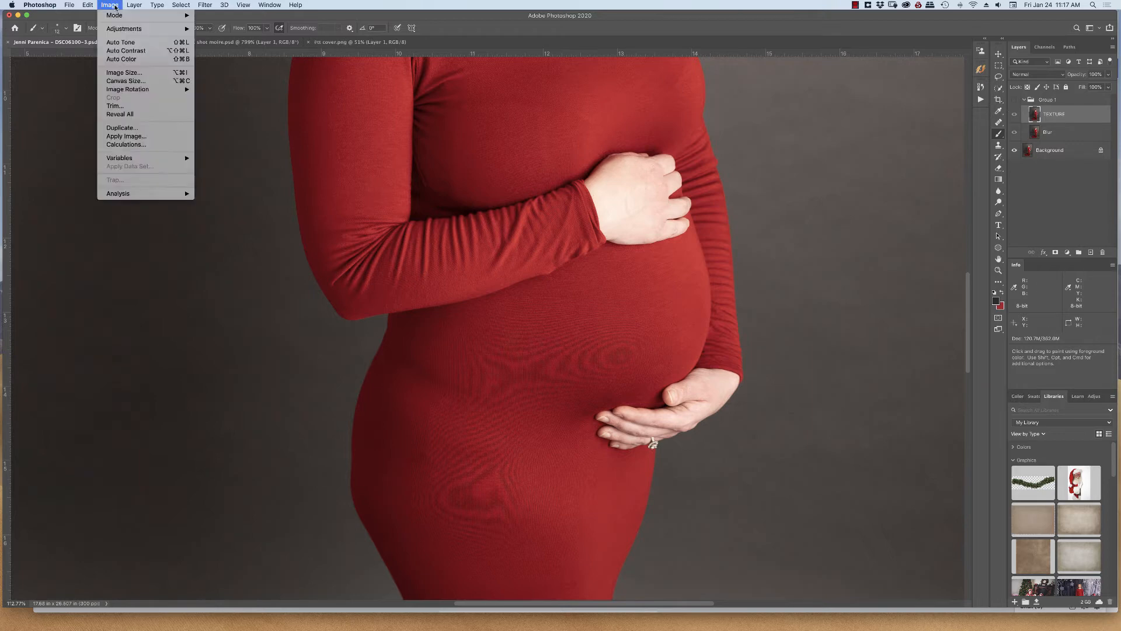
click(124, 136)
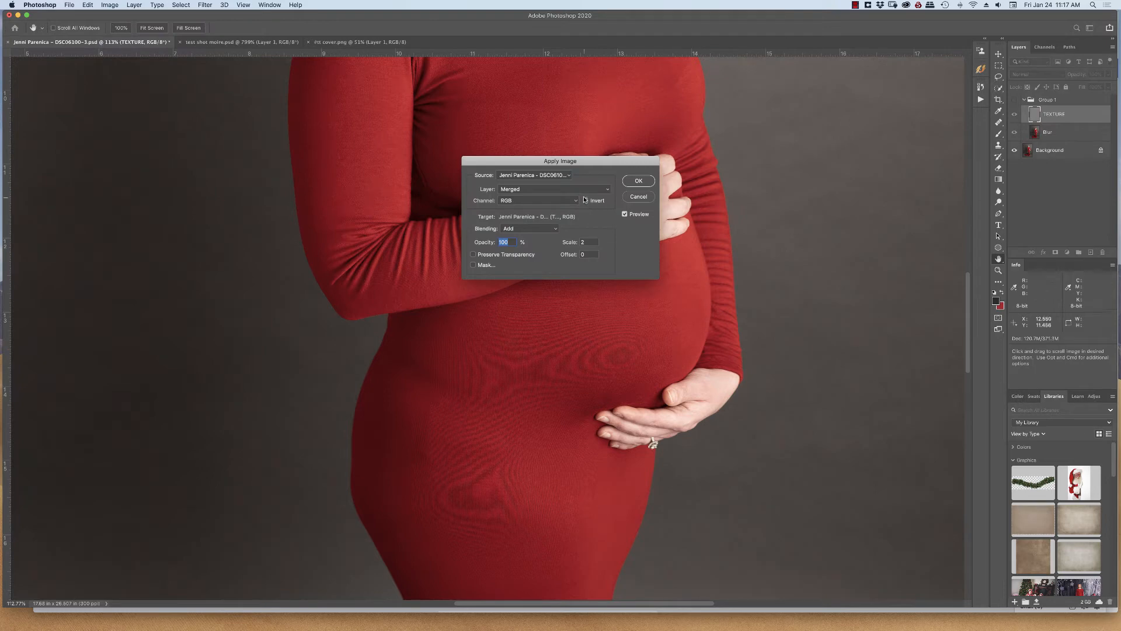
click(586, 200)
click(531, 189)
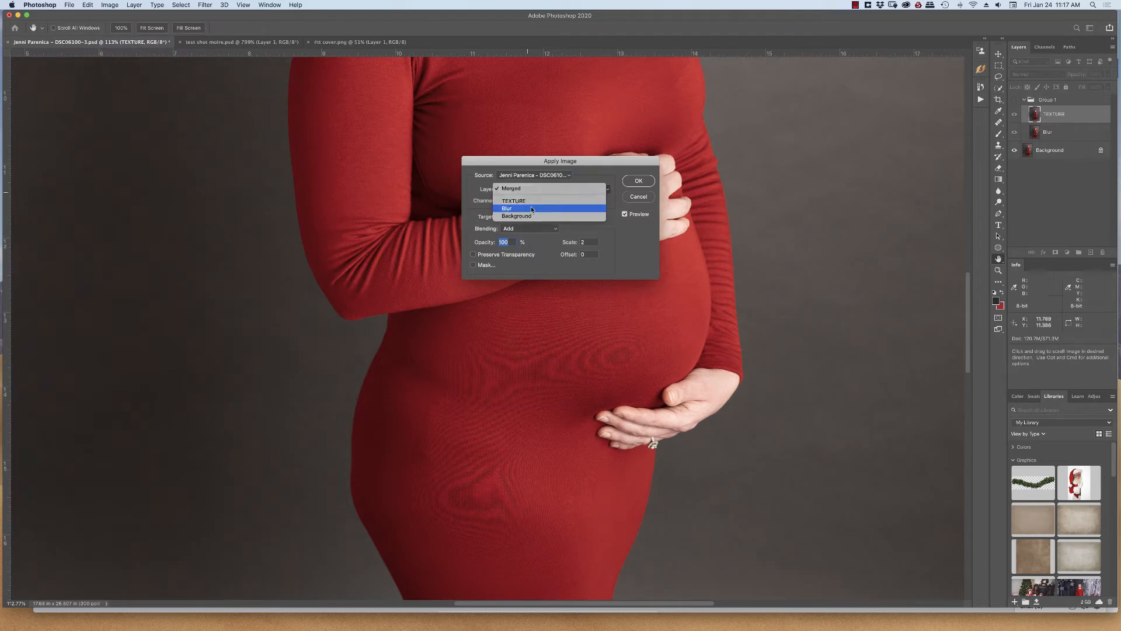
click(532, 210)
click(532, 229)
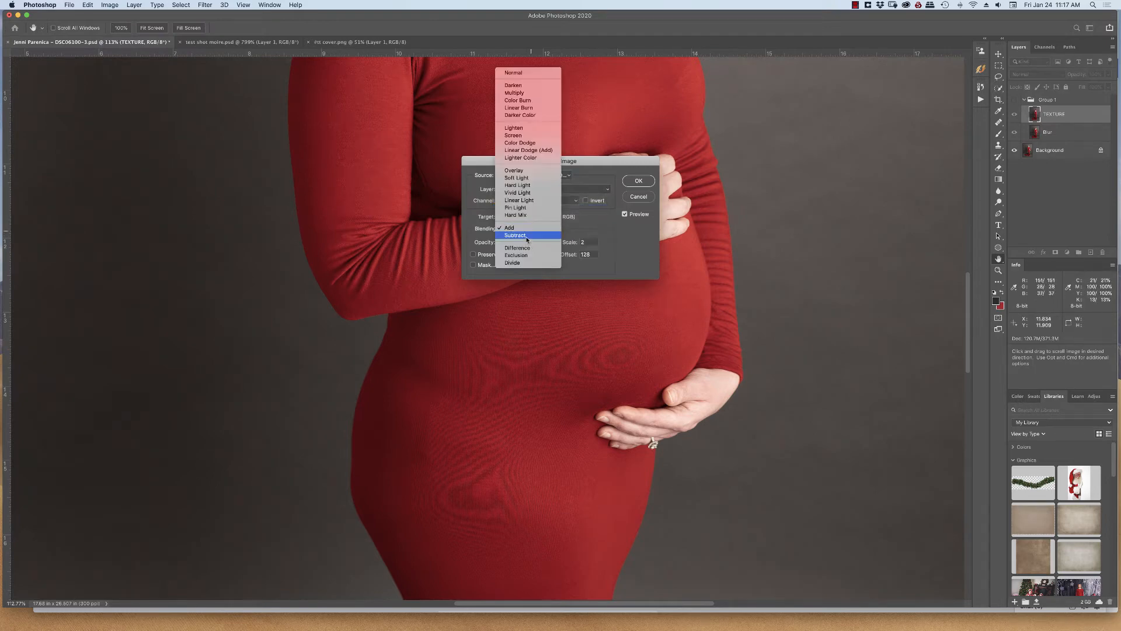
click(523, 236)
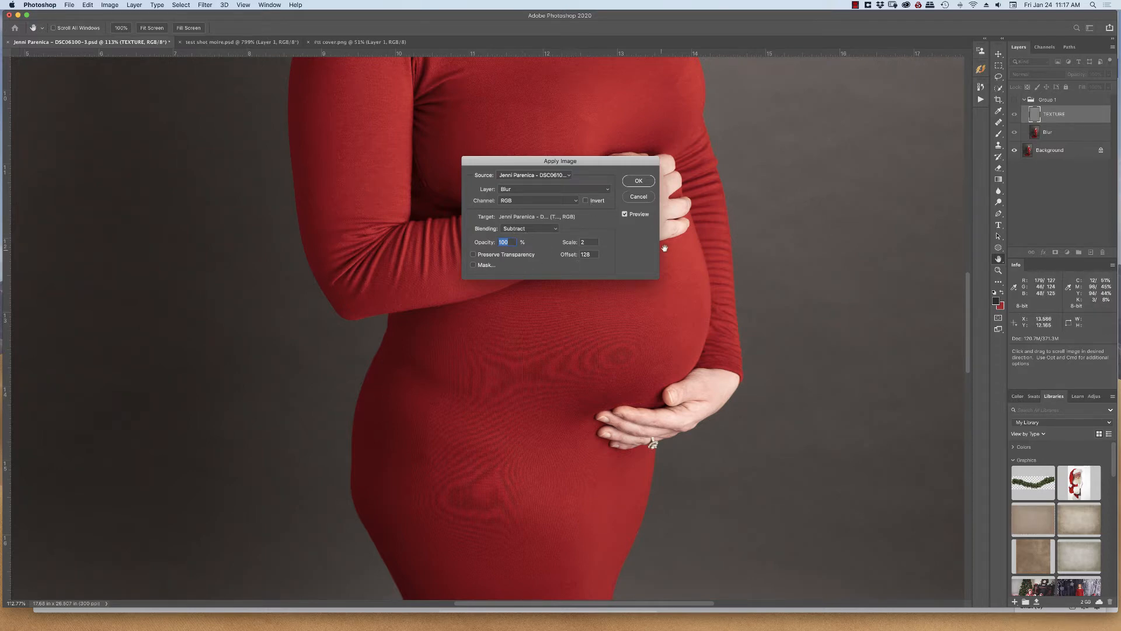
click(640, 181)
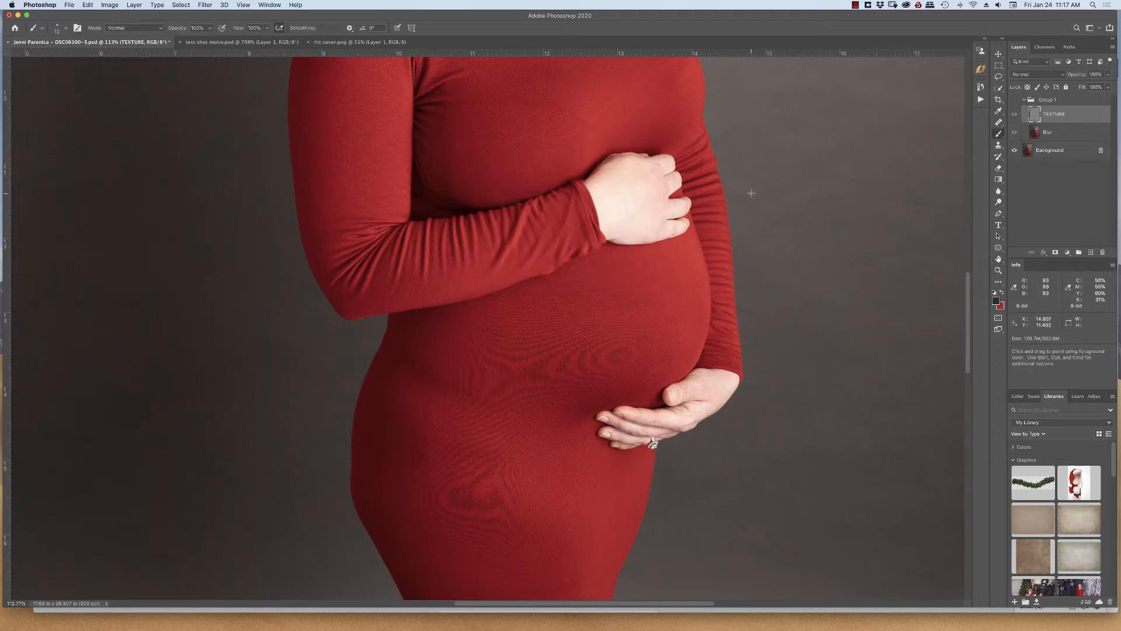
click(1039, 76)
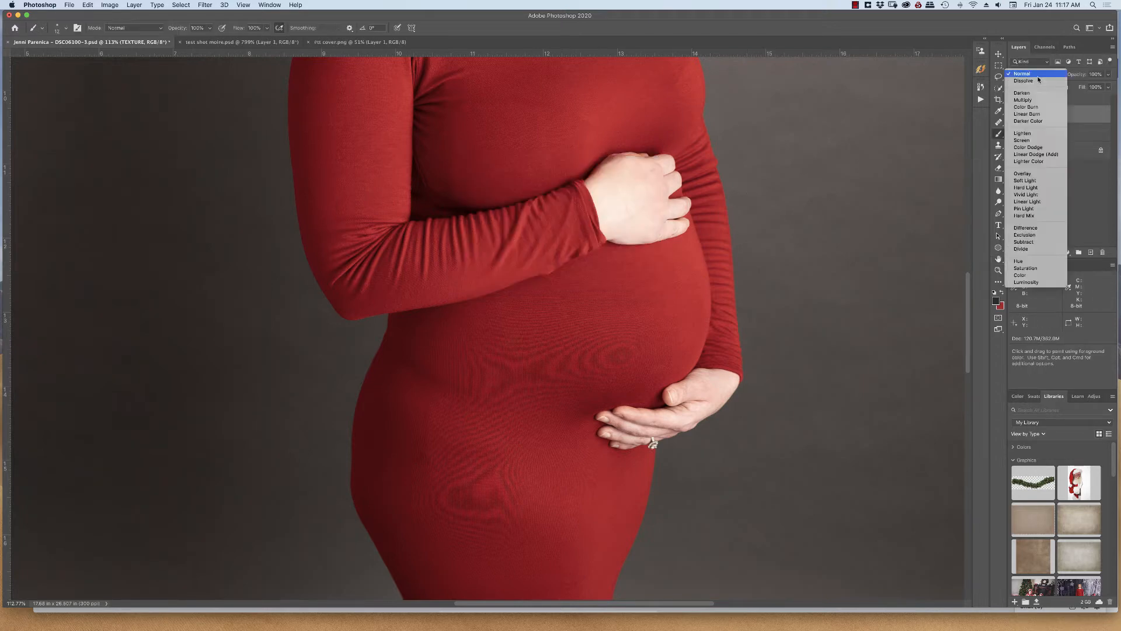
click(1038, 202)
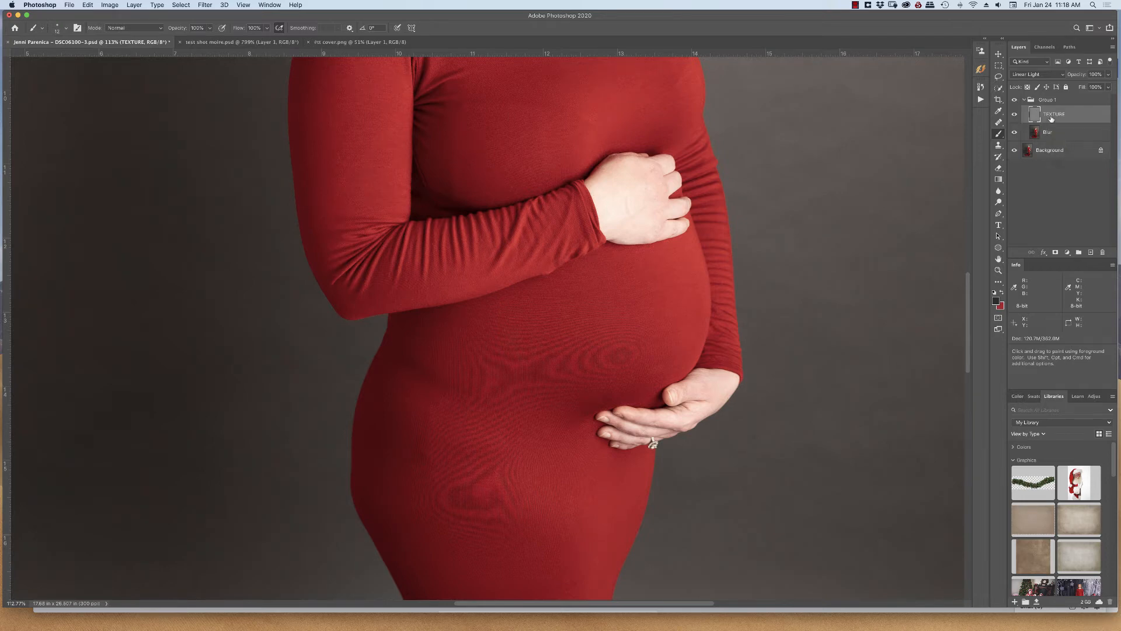
Duplicate the TEXTURE layer, hide the copy as a backup, and make the original TEXTURE layer active.
key(super+j)
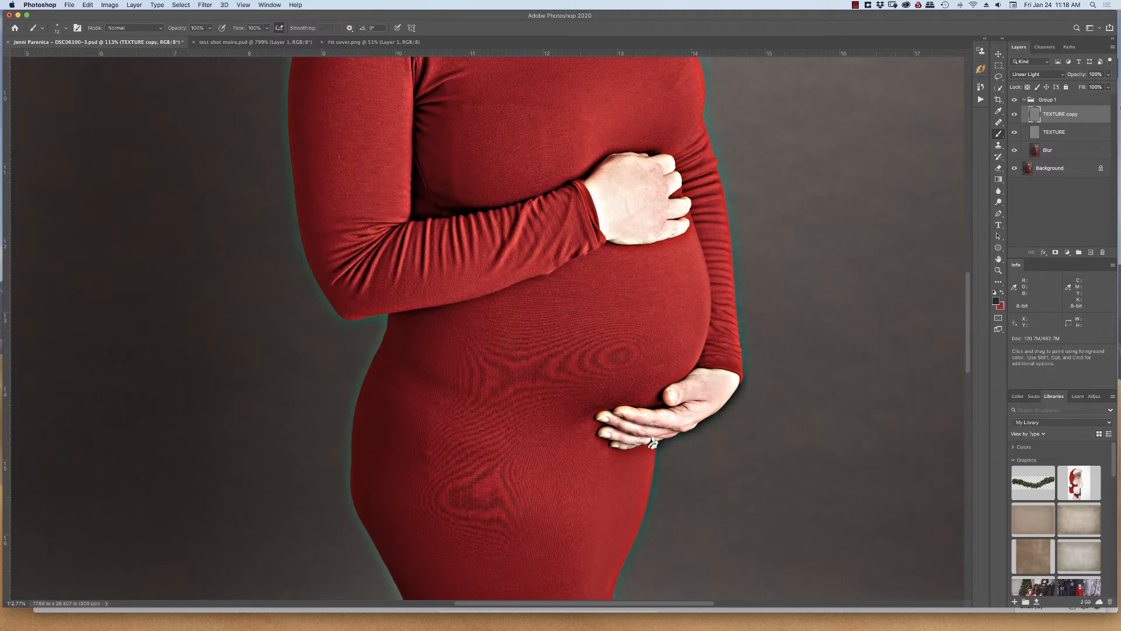
click(1015, 116)
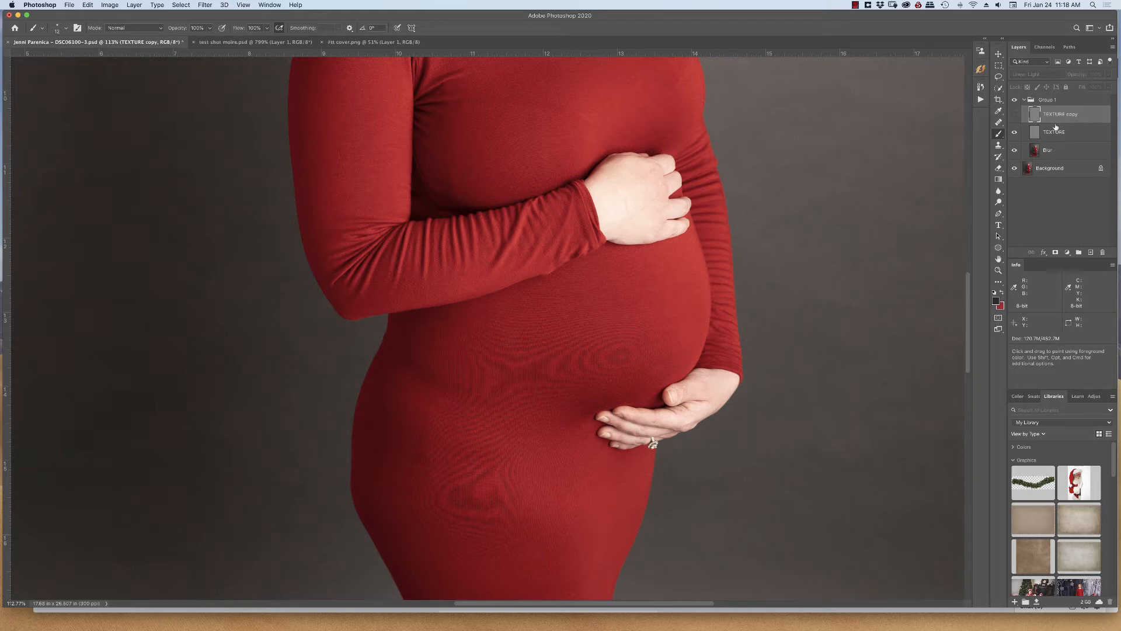
click(1035, 135)
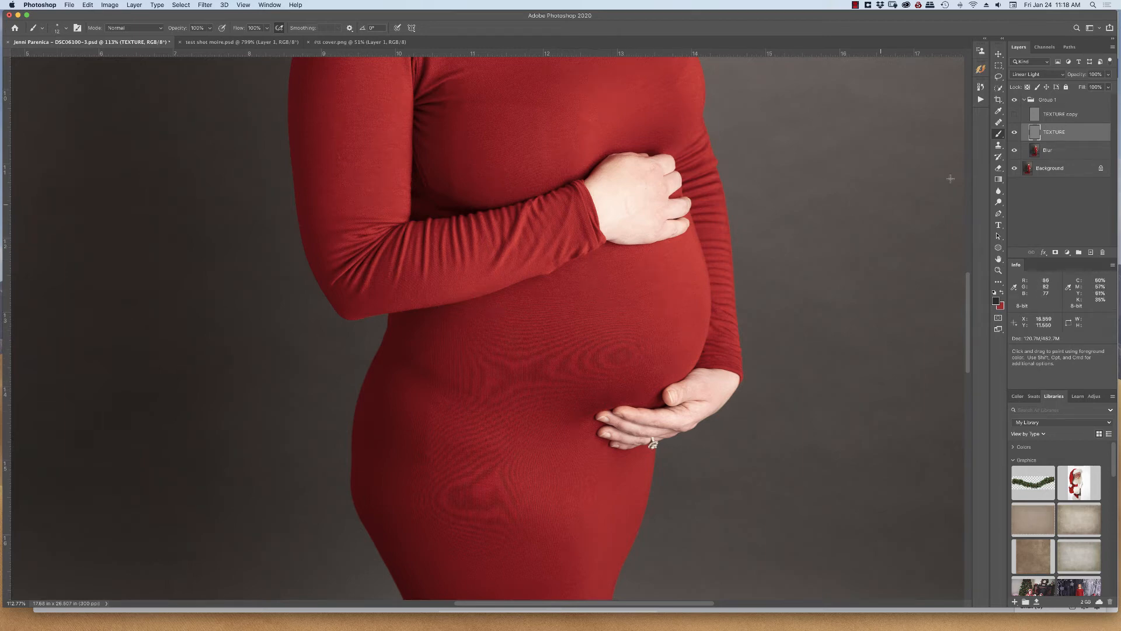
Set up the Clone Stamp tool with a soft brush about 170 px wide and 1% hardness.
key(s)
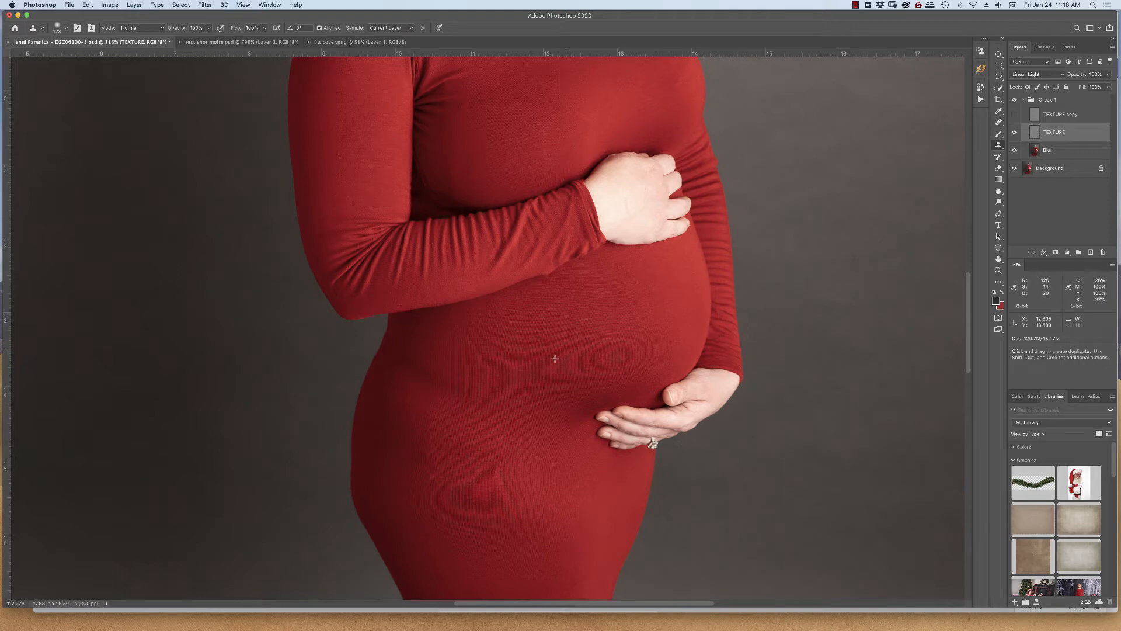
drag(629, 310, 642, 311)
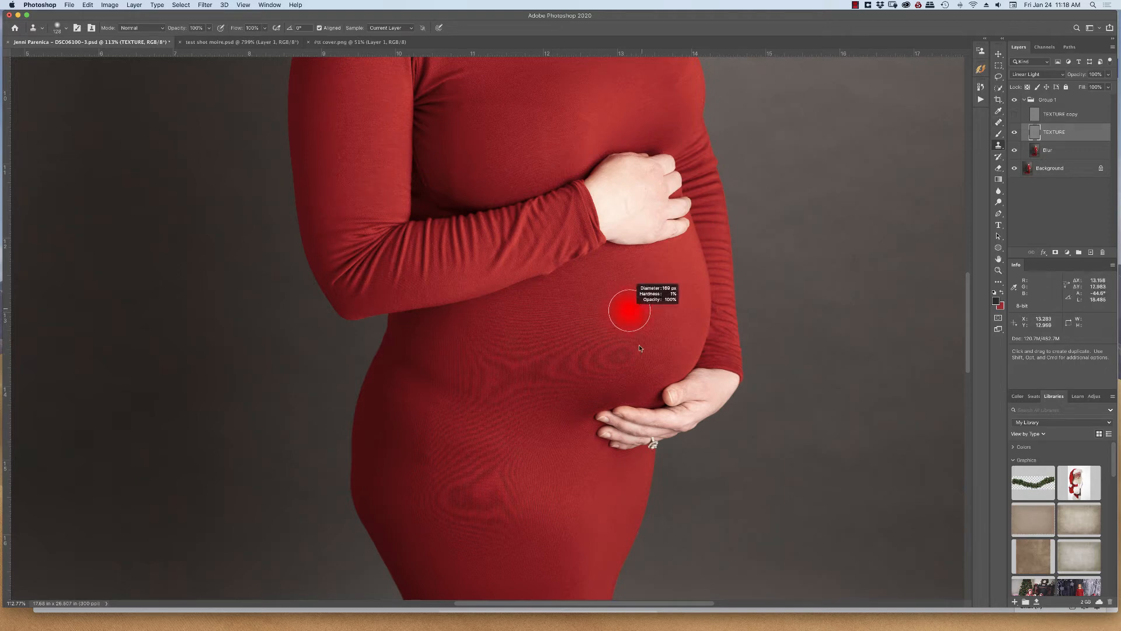
drag(638, 366, 662, 297)
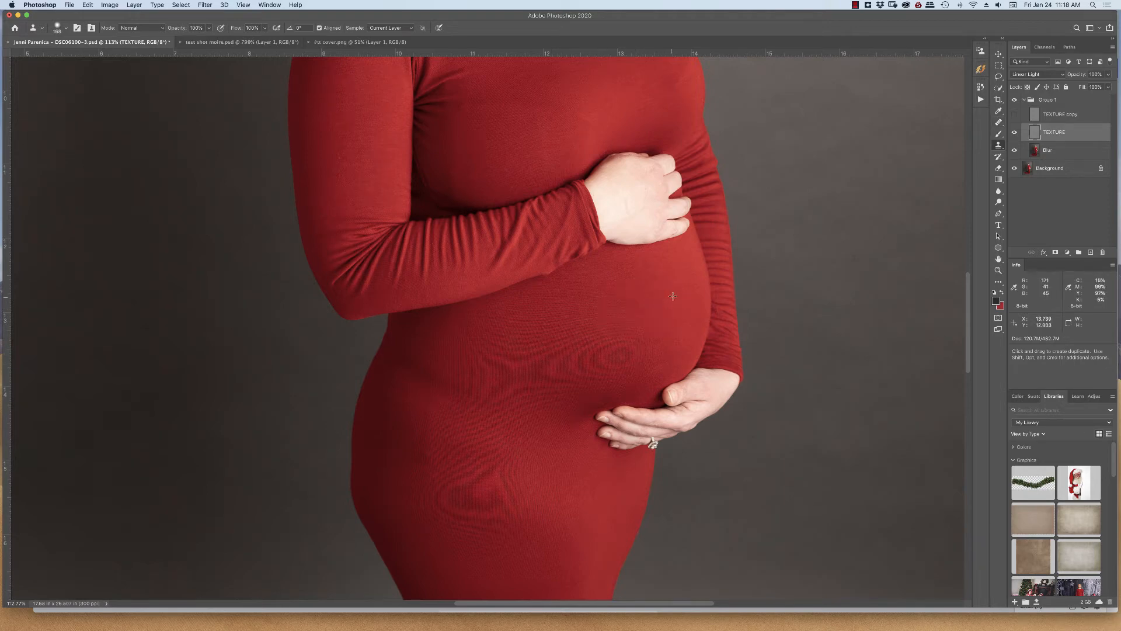
Try cloning fabric over the belly moiré with Current & Below sampling, undo it, and restore Current Layer sampling.
click(403, 30)
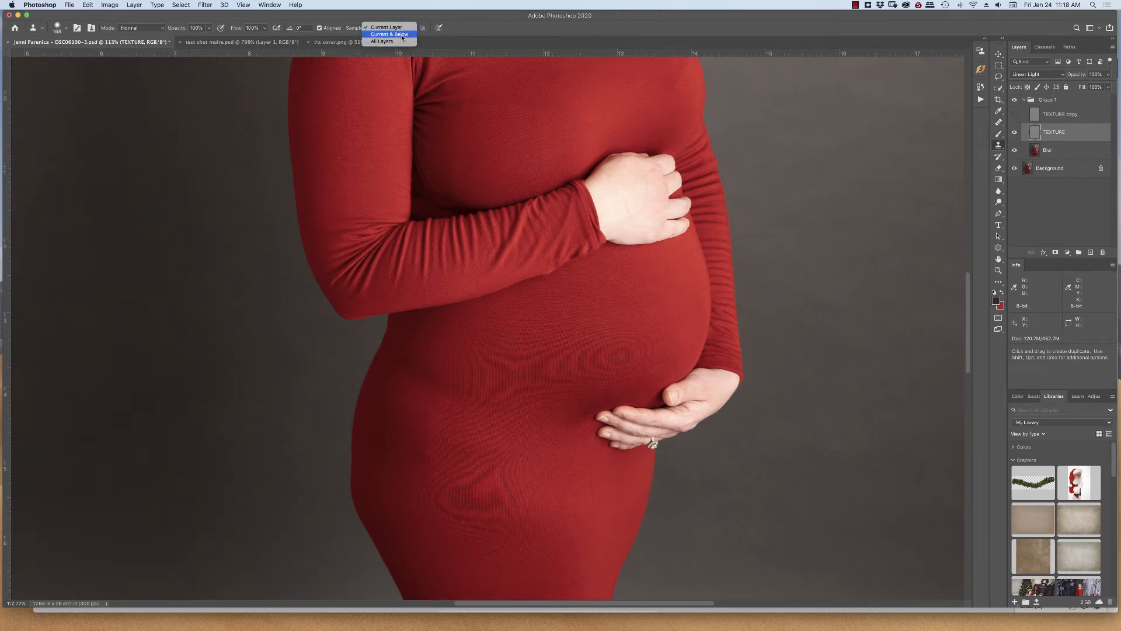
click(398, 34)
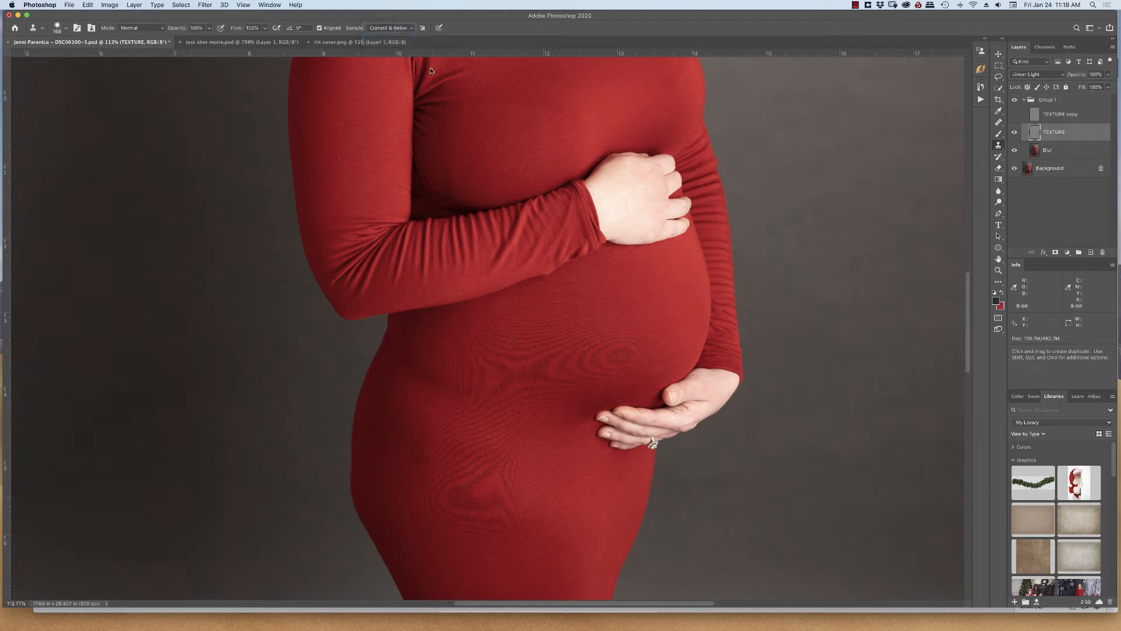
alt+click(663, 302)
mouse_move(645, 310)
mouse_down()
mouse_move(604, 329)
mouse_move(605, 339)
mouse_up()
key(super+z)
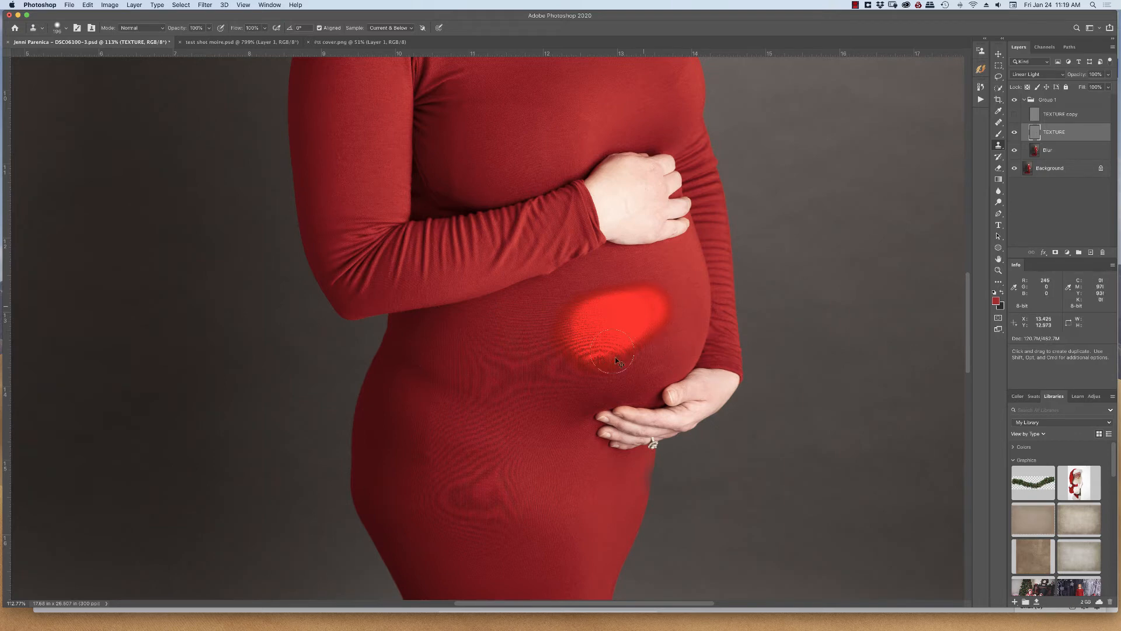
key(super+z)
key(super+z)
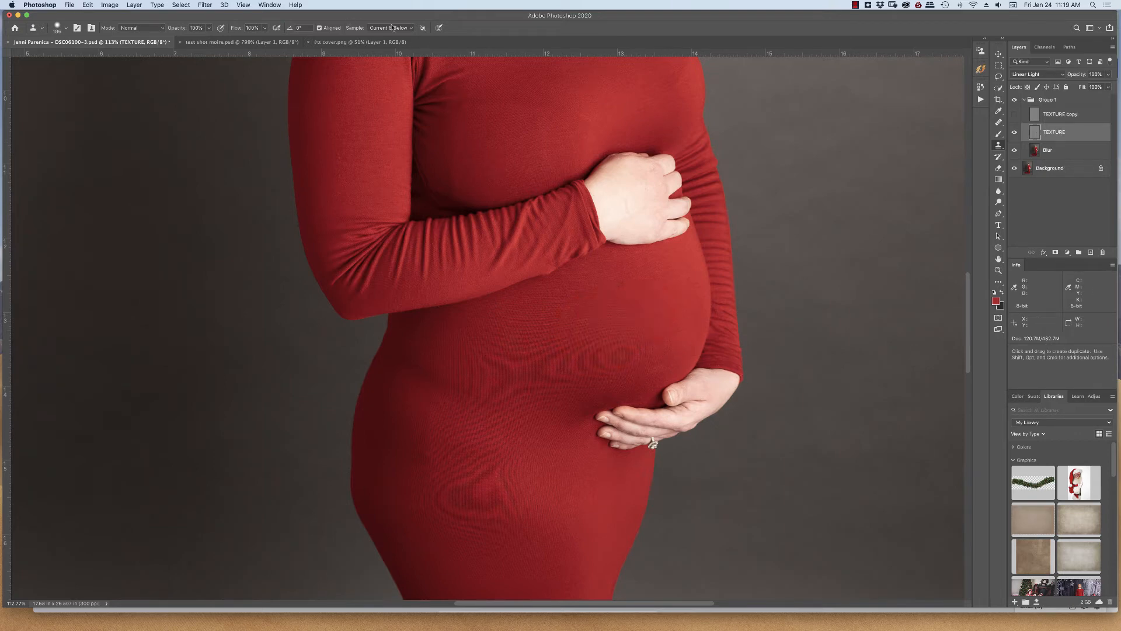
click(392, 28)
click(397, 19)
Clone clean fabric texture over the moiré on the front of the belly on the TEXTURE layer.
alt+click(677, 298)
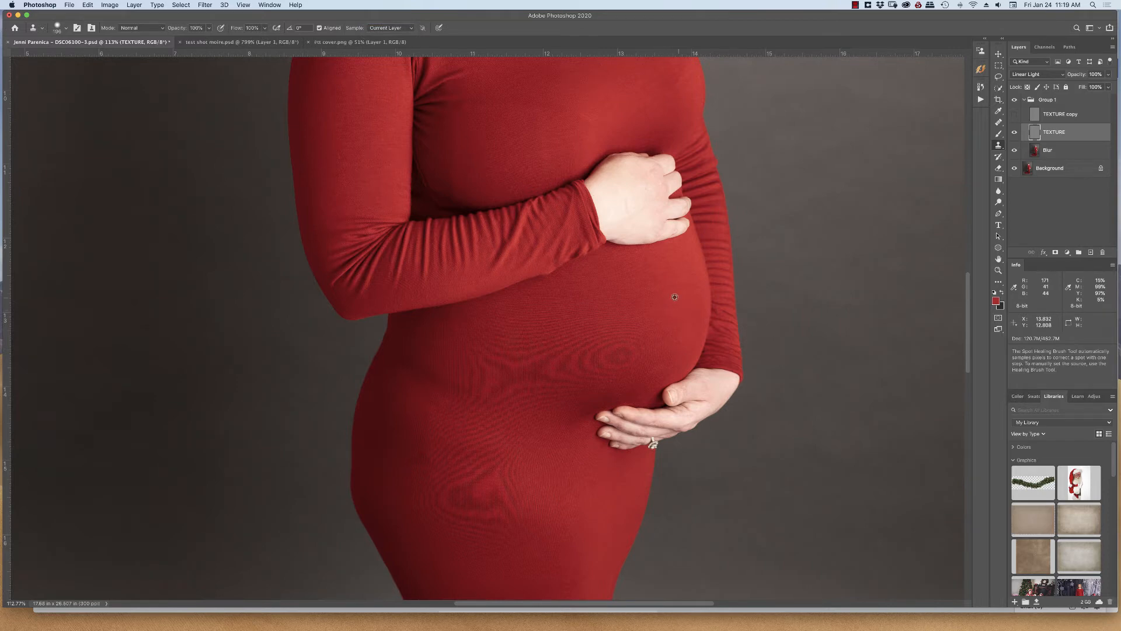
click(672, 307)
click(663, 292)
click(632, 340)
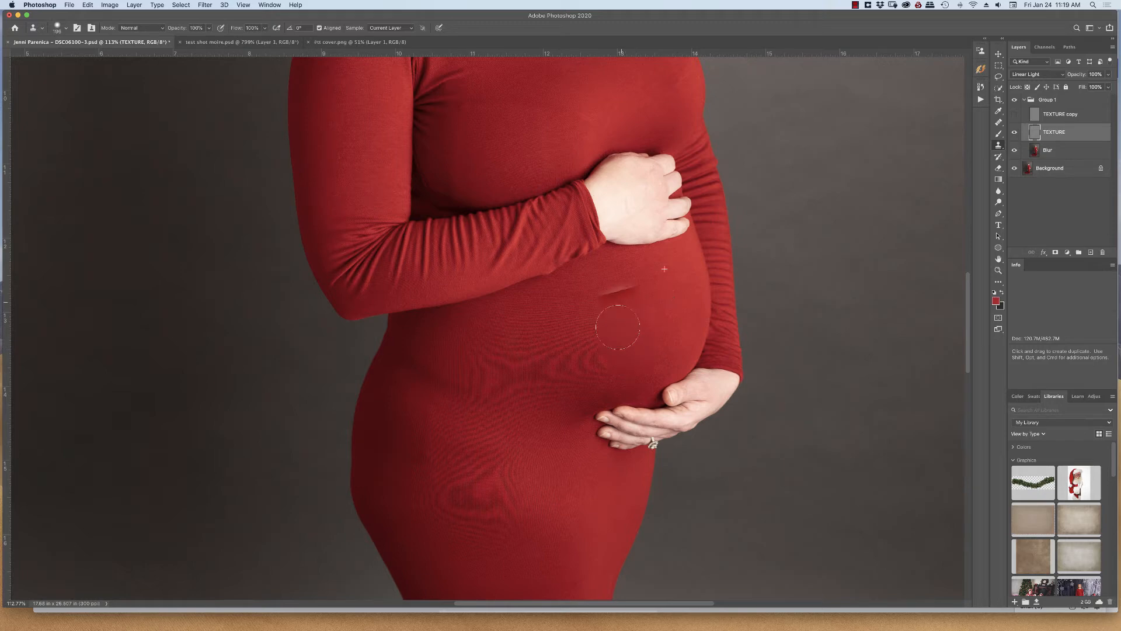
click(615, 295)
drag(615, 296, 608, 293)
alt+click(686, 303)
drag(604, 363, 590, 360)
click(646, 320)
alt+click(648, 318)
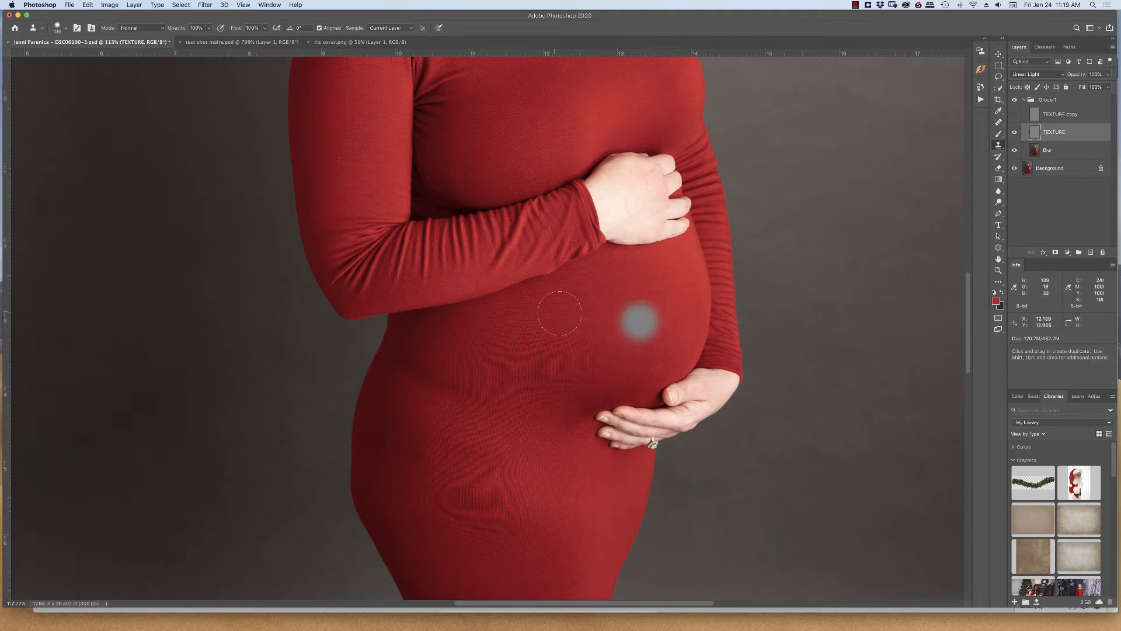
Clone clean texture across the remaining moiré bands from the middle of the belly back toward the waist.
mouse_move(580, 312)
mouse_down()
mouse_move(552, 318)
mouse_move(586, 311)
mouse_move(521, 330)
mouse_up()
alt+click(675, 295)
alt+click(659, 313)
mouse_move(579, 368)
mouse_down()
mouse_move(534, 374)
mouse_move(472, 360)
mouse_up()
alt+click(671, 333)
alt+click(669, 314)
key(super+z)
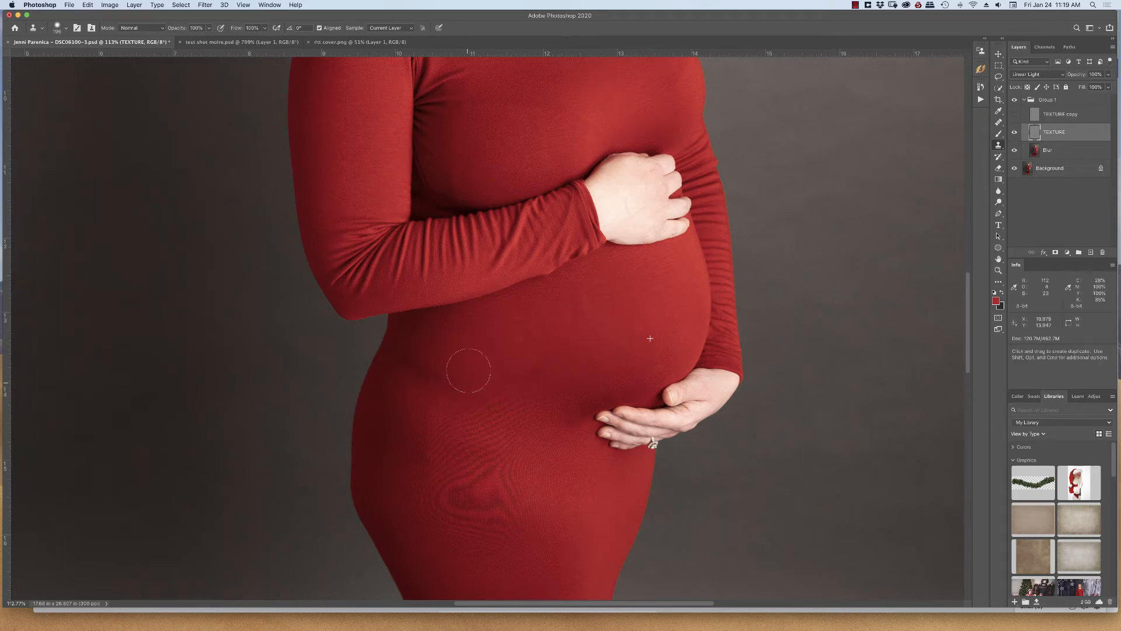
alt+click(635, 313)
drag(536, 395, 563, 390)
Clone smooth fabric texture from the thigh area over the swirl-shaped moiré on the hip.
scroll(566, 466, down, 5)
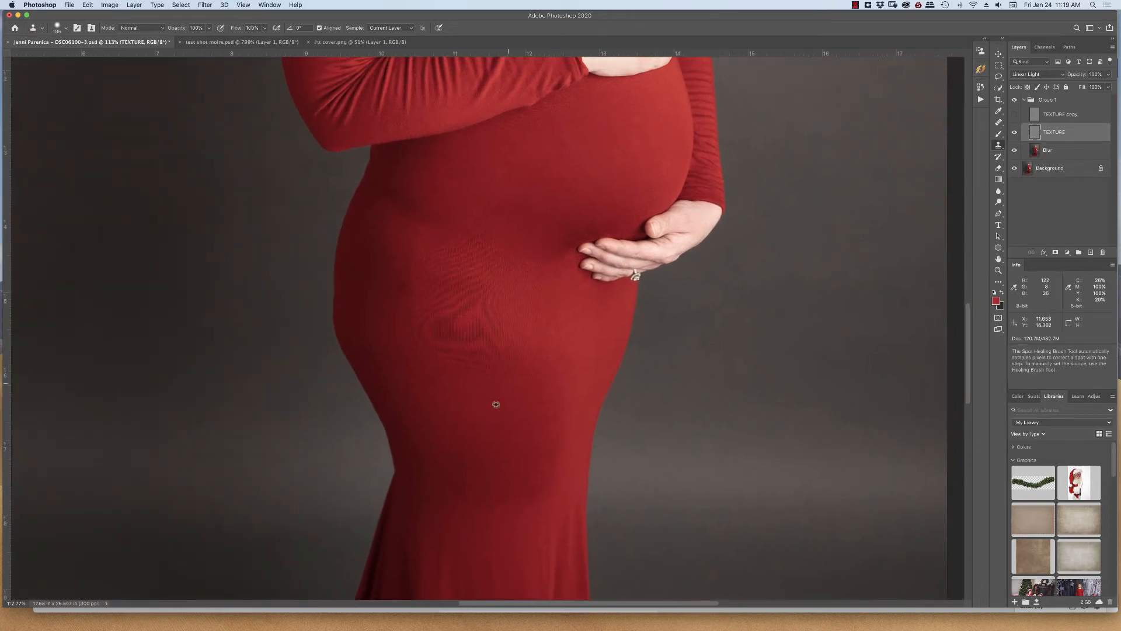
alt+click(490, 366)
mouse_move(483, 322)
mouse_down()
mouse_move(468, 349)
mouse_move(484, 364)
mouse_up()
alt+click(468, 383)
mouse_move(438, 325)
mouse_down()
mouse_move(419, 344)
mouse_move(450, 376)
mouse_move(414, 336)
mouse_move(427, 256)
mouse_up()
alt+click(483, 417)
alt+click(461, 410)
alt+click(448, 378)
drag(412, 306, 408, 293)
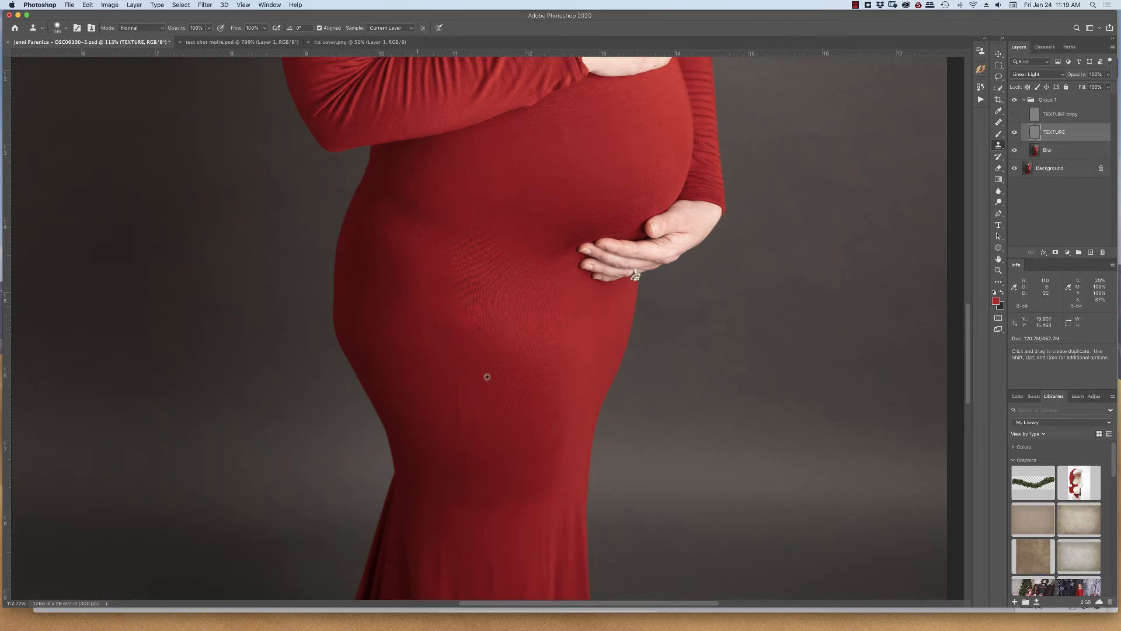
Clean up the leftover moiré along the back side of the hip with freshly sampled fabric texture.
alt+click(487, 377)
mouse_move(461, 393)
mouse_down()
mouse_move(463, 366)
mouse_move(461, 404)
mouse_move(428, 348)
mouse_move(421, 269)
mouse_up()
alt+click(498, 390)
alt+click(491, 411)
drag(426, 343, 440, 363)
alt+click(448, 395)
drag(418, 294, 415, 234)
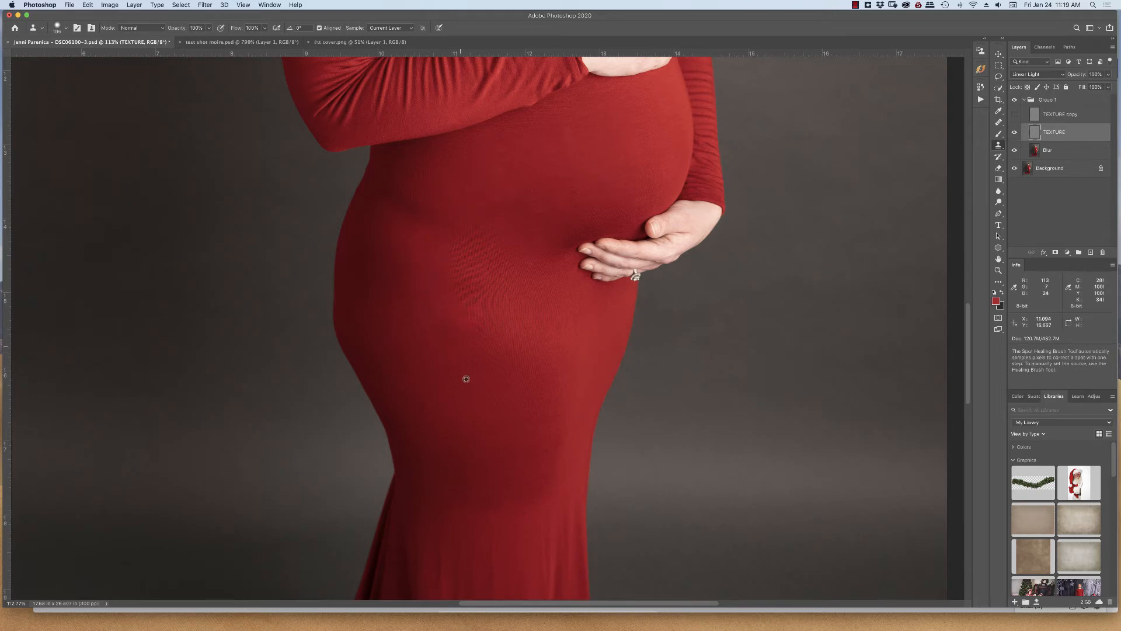
Clone clean texture over the fine curved moiré lines in the centre of the dress below the belly.
alt+click(465, 379)
drag(475, 268, 475, 238)
alt+click(475, 360)
mouse_move(465, 279)
mouse_down()
mouse_move(473, 245)
mouse_move(458, 238)
mouse_up()
alt+click(458, 339)
drag(498, 290, 499, 284)
alt+click(495, 317)
drag(489, 240, 460, 250)
Clone clean fabric over the last moiré traces beneath the lower hand and across the upper hip.
alt+click(498, 315)
mouse_move(549, 299)
mouse_down()
mouse_move(537, 273)
mouse_move(550, 313)
mouse_move(556, 282)
mouse_move(555, 334)
mouse_move(521, 346)
mouse_move(518, 371)
mouse_move(553, 360)
mouse_move(562, 320)
mouse_up()
alt+click(528, 417)
alt+click(521, 395)
alt+click(537, 379)
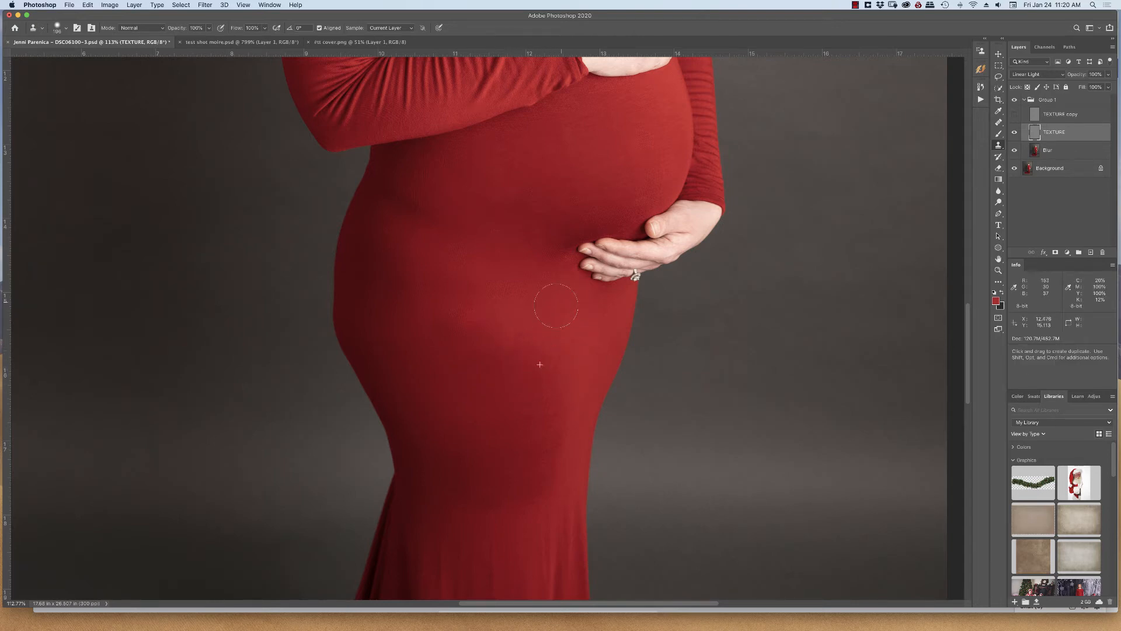
alt+click(482, 427)
drag(465, 252, 500, 278)
alt+click(534, 517)
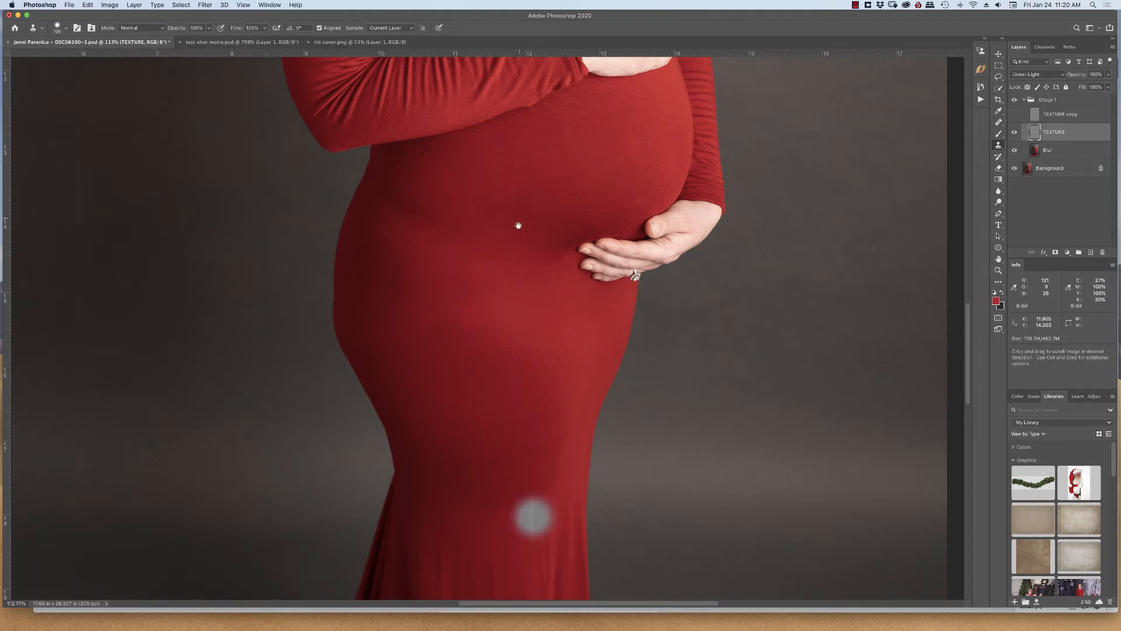
Reduce the Clone Stamp brush size and clone clean texture over the moiré across the bust.
mouse_move(518, 225)
mouse_down()
mouse_move(503, 433)
mouse_move(534, 574)
mouse_up()
key(bracketleft)
key(bracketleft)
alt+click(599, 236)
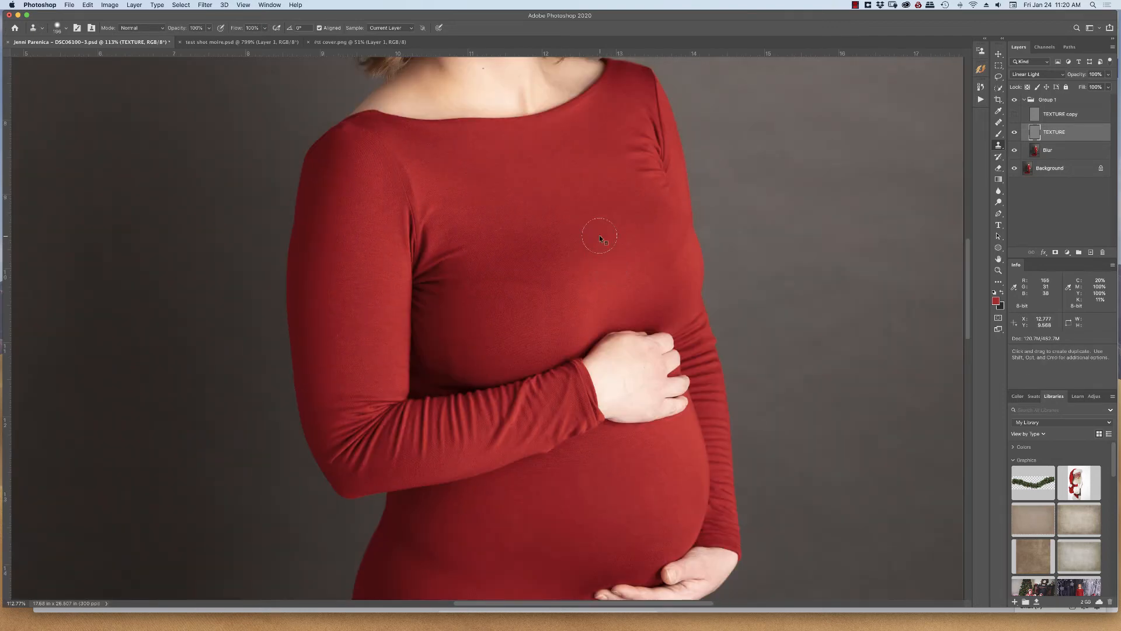
drag(598, 238, 587, 238)
alt+click(606, 237)
mouse_move(588, 297)
mouse_down()
mouse_move(552, 283)
mouse_move(468, 286)
mouse_up()
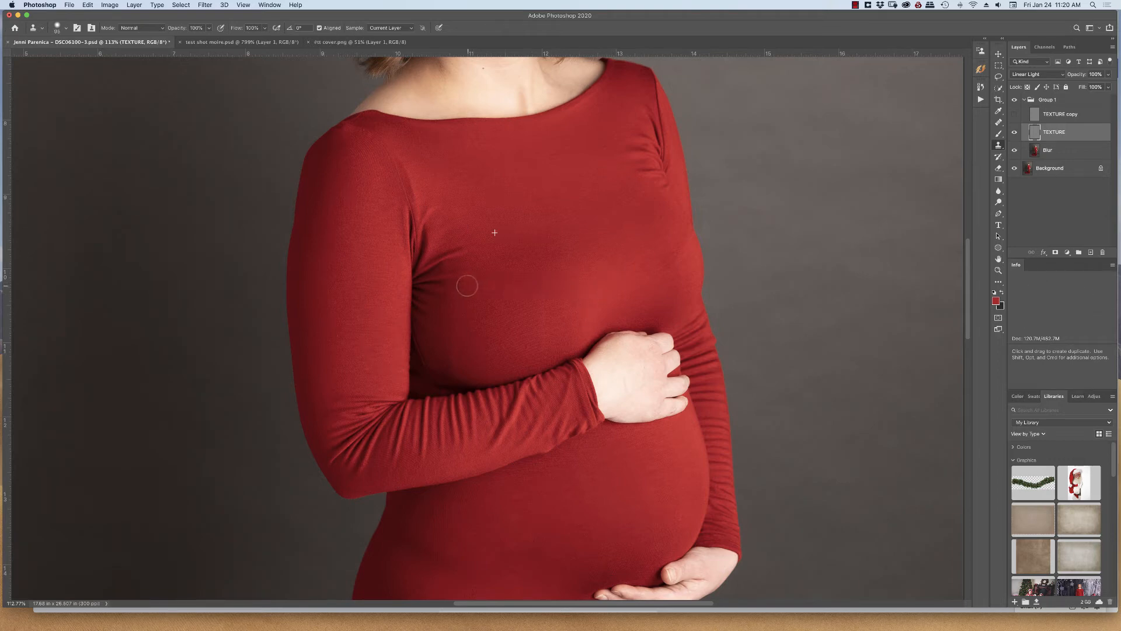
Clone clean fabric texture over the remaining moiré on the lower bust above the forearm and upper hand.
alt+click(603, 245)
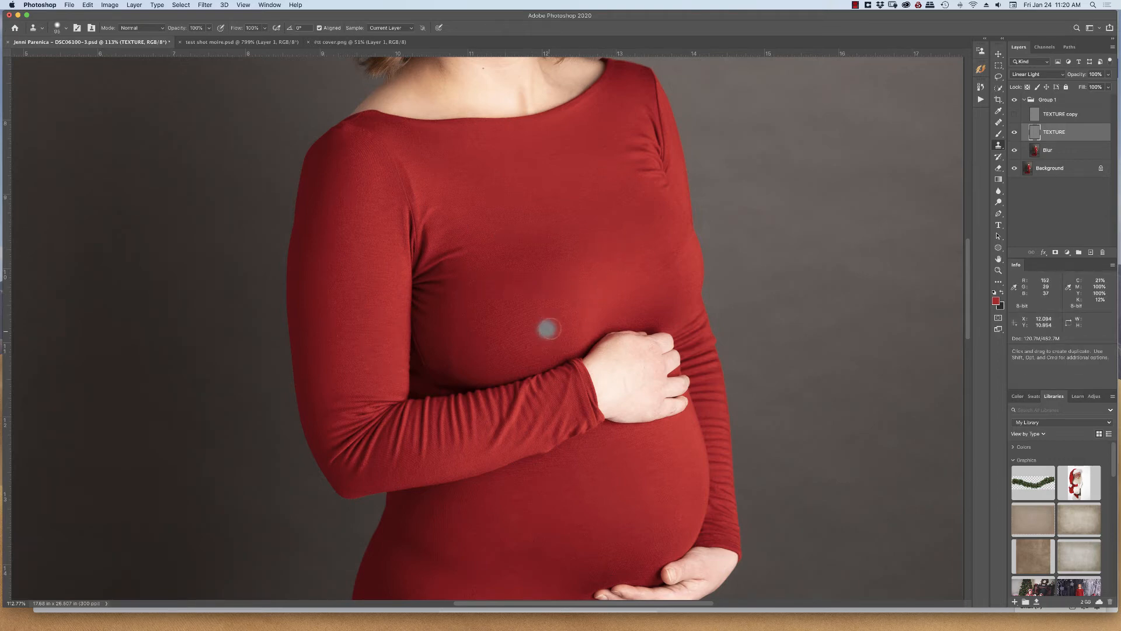
mouse_move(547, 338)
mouse_down()
mouse_move(527, 320)
mouse_move(551, 315)
mouse_move(535, 339)
mouse_up()
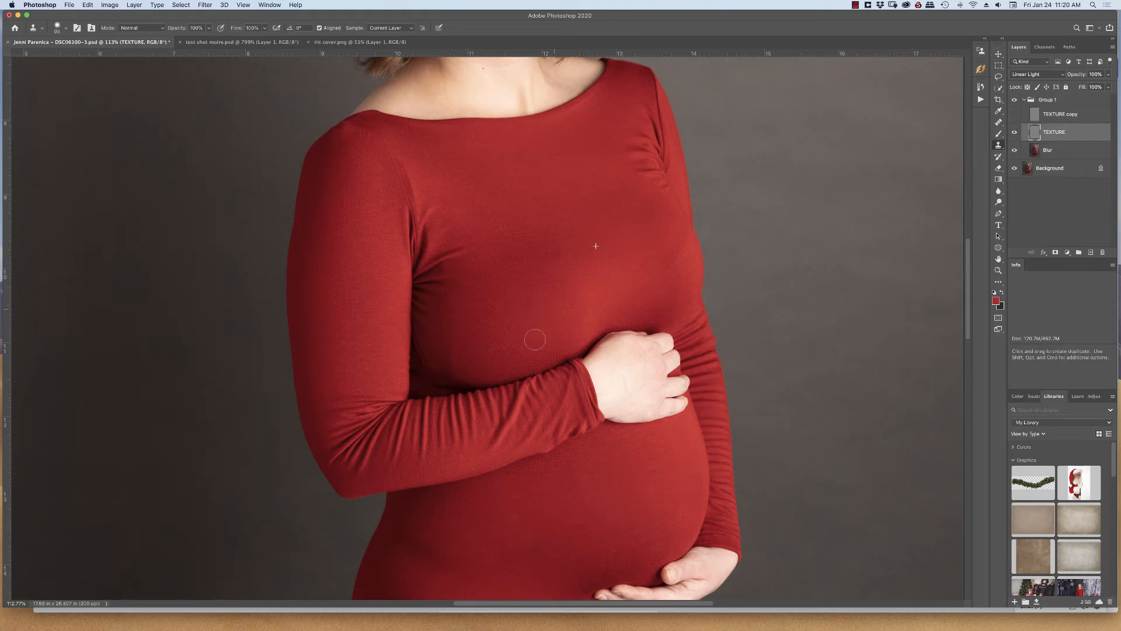
alt+click(594, 238)
drag(596, 270, 586, 271)
mouse_move(676, 258)
mouse_down()
mouse_move(679, 232)
mouse_move(653, 267)
mouse_up()
alt+click(621, 267)
drag(554, 302, 576, 302)
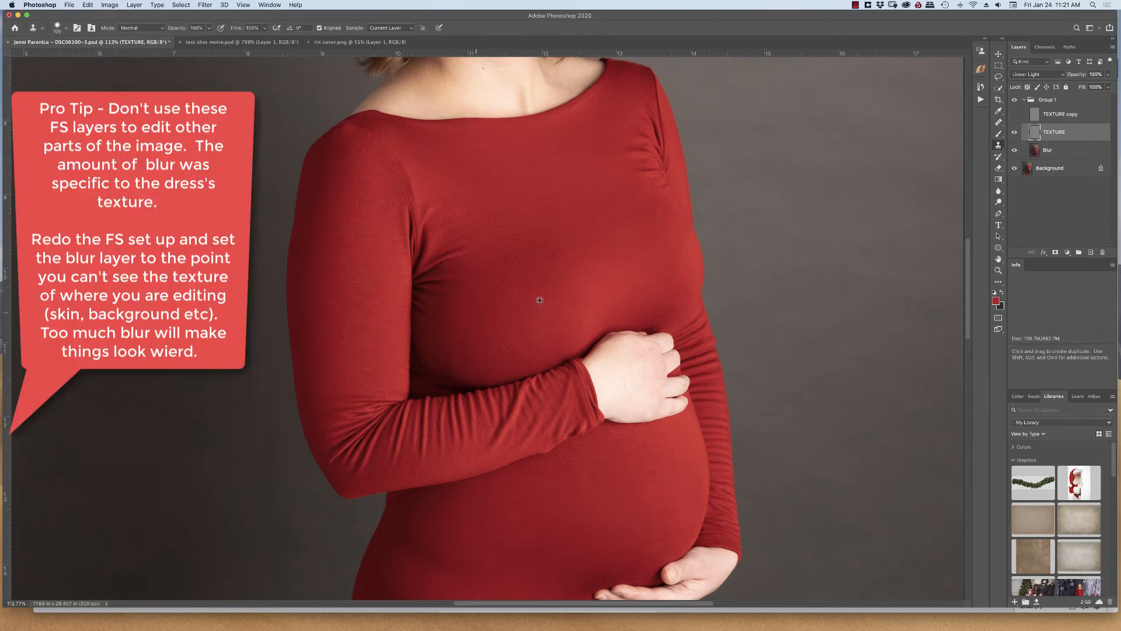
mouse_move(495, 334)
mouse_down()
mouse_move(506, 360)
mouse_move(539, 352)
mouse_move(491, 367)
mouse_move(489, 342)
mouse_up()
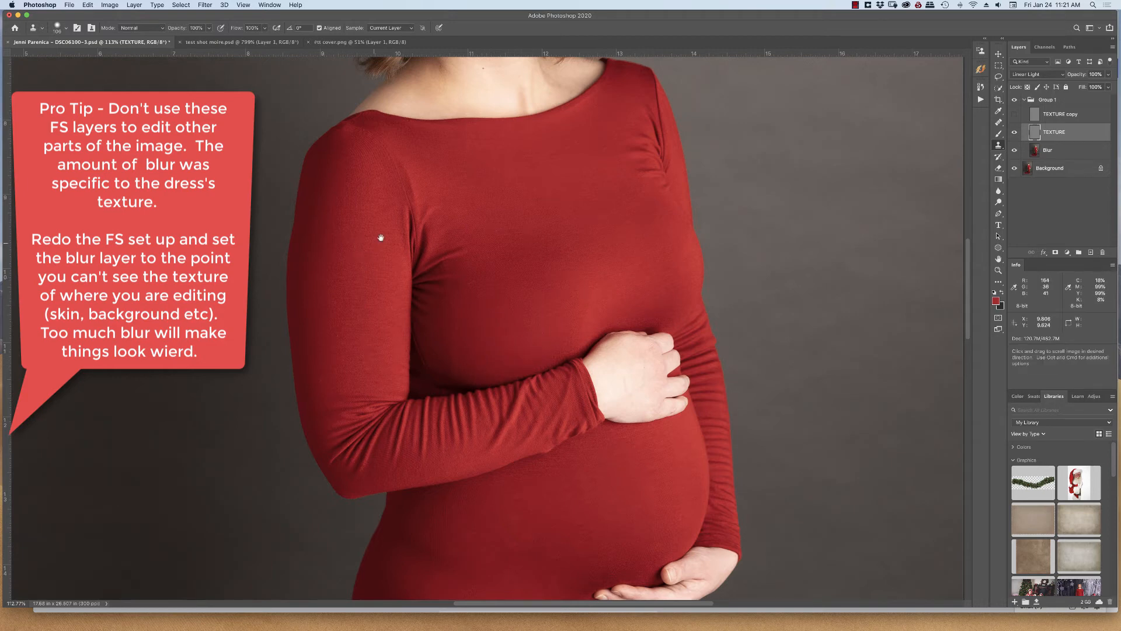
Clone clean texture over the remaining patch along the hip's back edge and check the lower skirt.
mouse_move(381, 238)
mouse_down()
mouse_move(541, 189)
mouse_move(490, 89)
mouse_up()
mouse_move(587, 488)
mouse_down()
mouse_move(543, 388)
mouse_move(608, 313)
mouse_up()
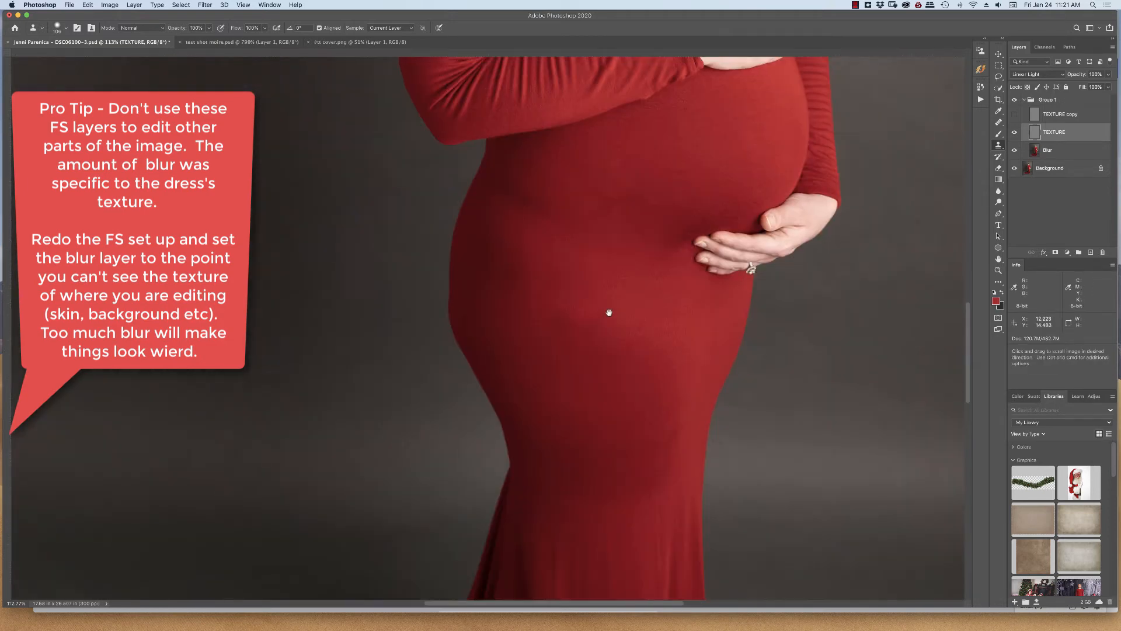
alt+click(513, 276)
drag(478, 314, 506, 337)
drag(623, 341, 605, 150)
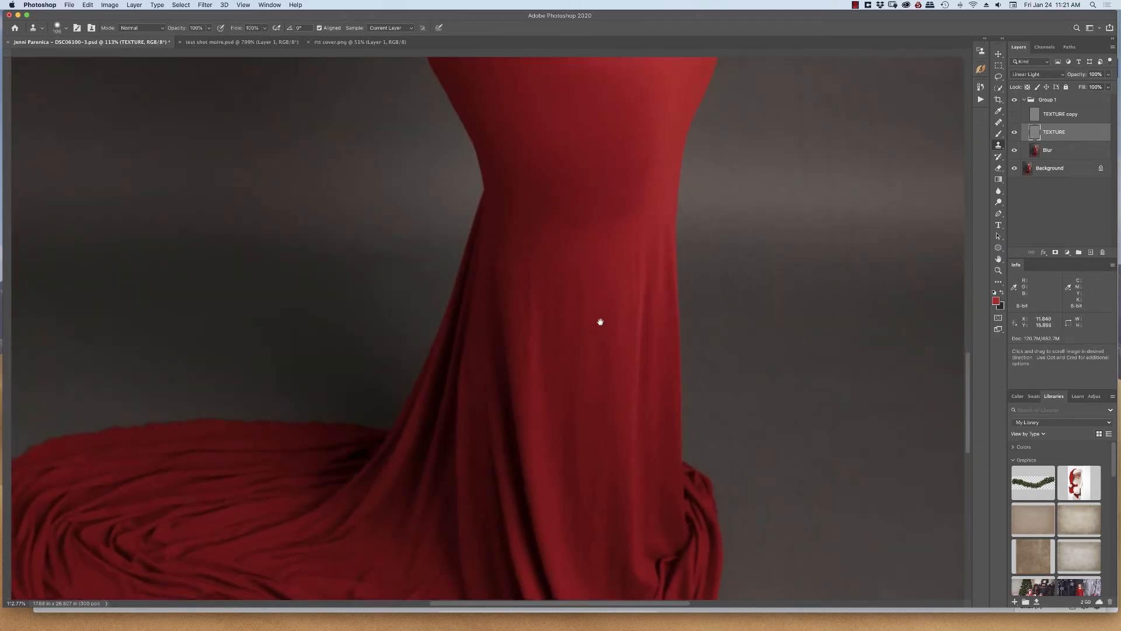
Clone clean fabric texture over the skirt below the hip, and compare the dress with the retouching group turned off.
mouse_move(601, 322)
mouse_down()
mouse_move(574, 150)
mouse_move(582, 358)
mouse_move(537, 369)
mouse_move(549, 345)
mouse_move(538, 300)
mouse_move(571, 297)
mouse_move(560, 365)
mouse_move(536, 371)
mouse_move(538, 396)
mouse_up()
alt+click(572, 315)
alt+click(555, 331)
alt+click(608, 549)
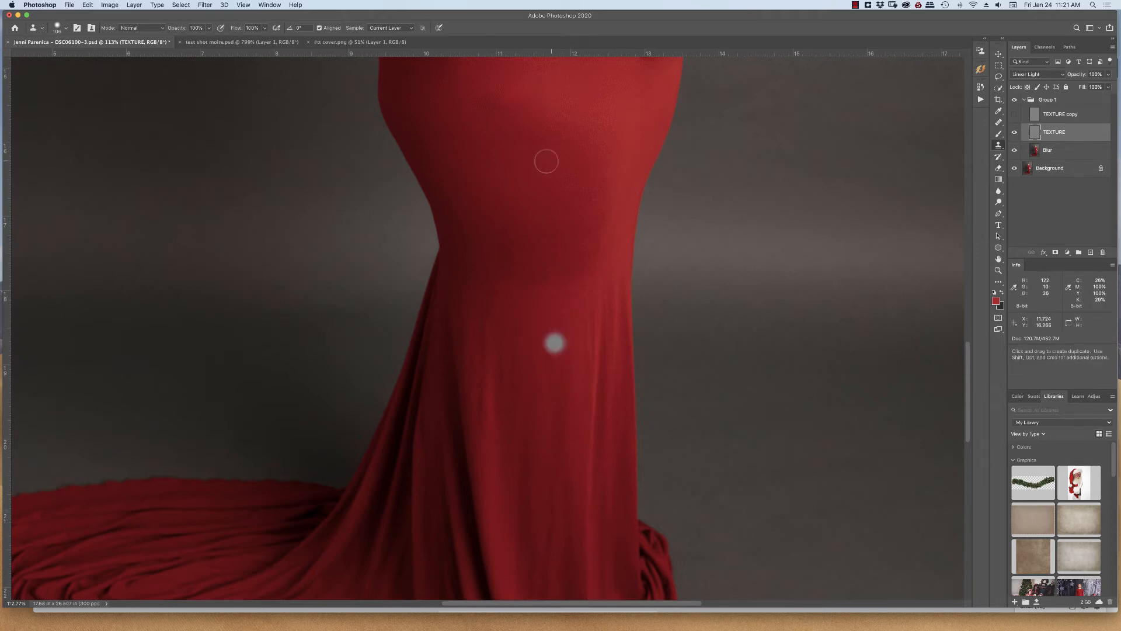
drag(546, 161, 522, 475)
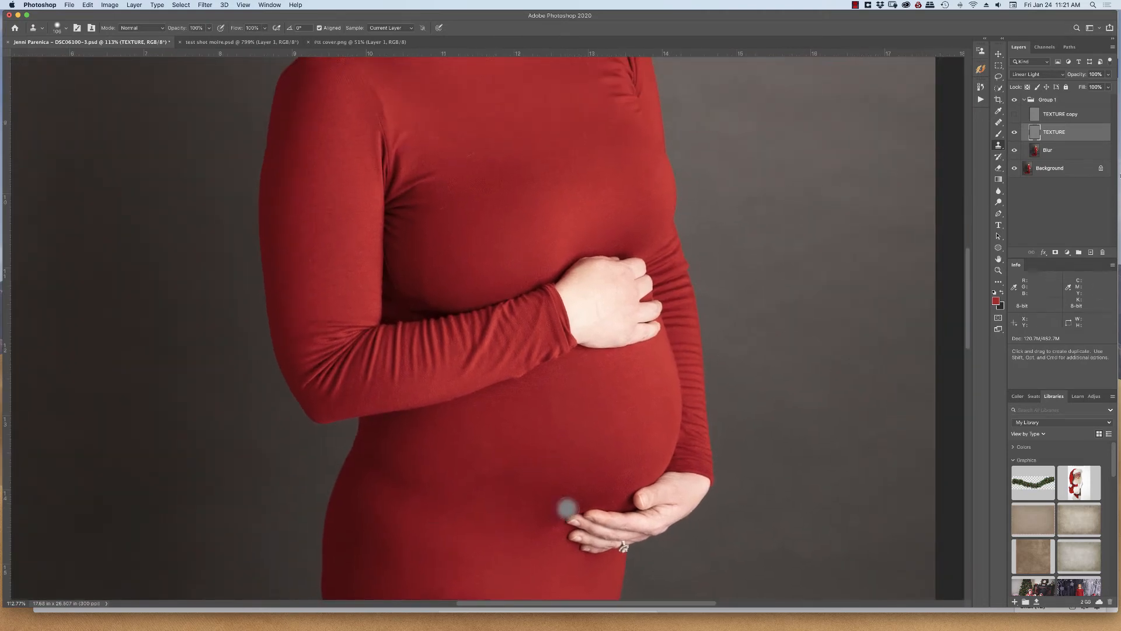
click(1015, 103)
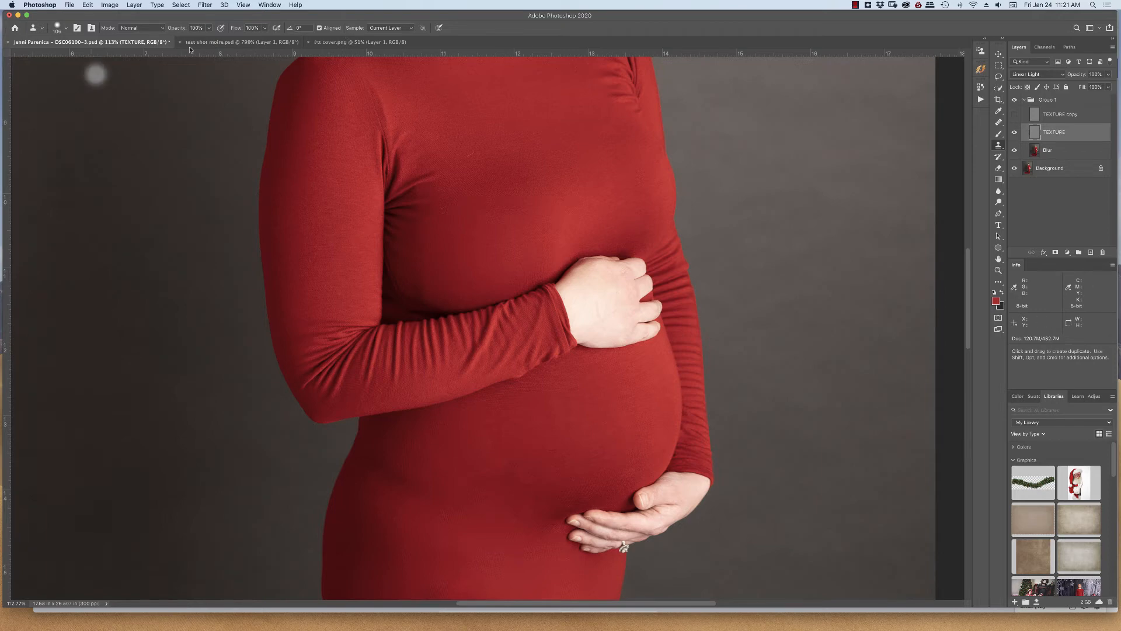
Switch to the test shot moire.psd document and add a new empty layer above the photo for brush painting.
click(242, 42)
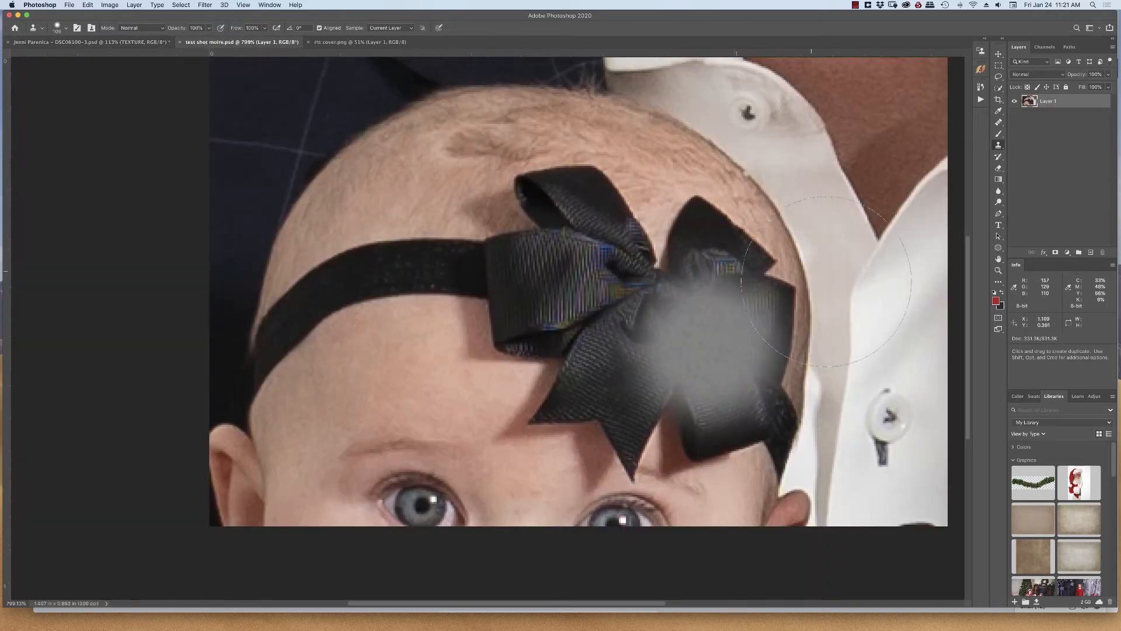
key(space)
mouse_move(598, 267)
mouse_down()
mouse_move(484, 274)
mouse_move(477, 299)
mouse_move(501, 295)
mouse_up()
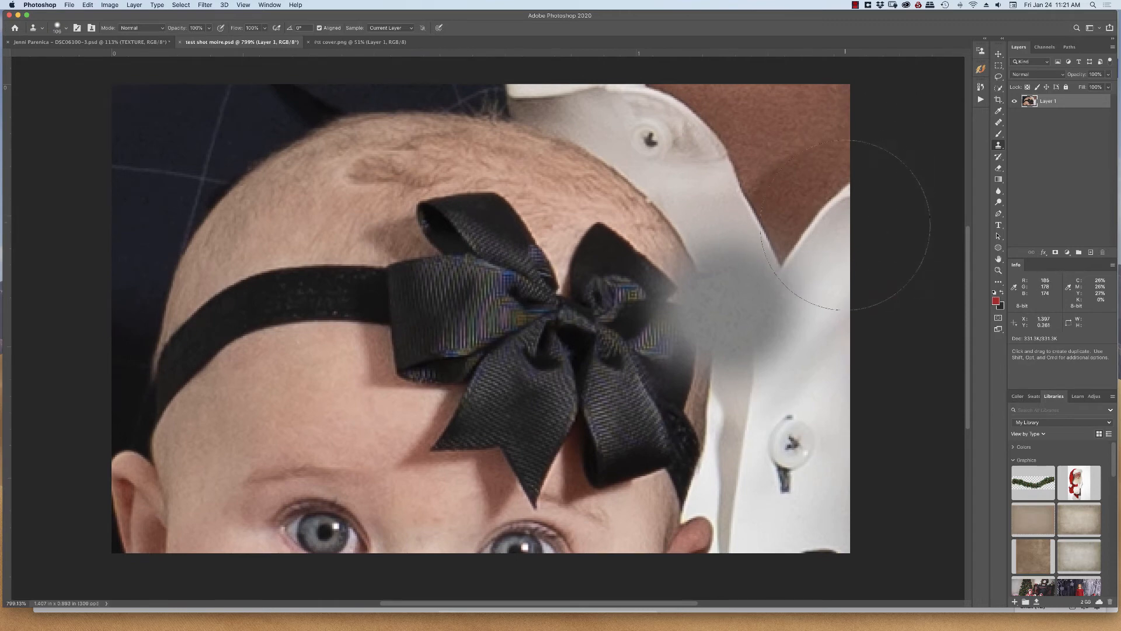
key(b)
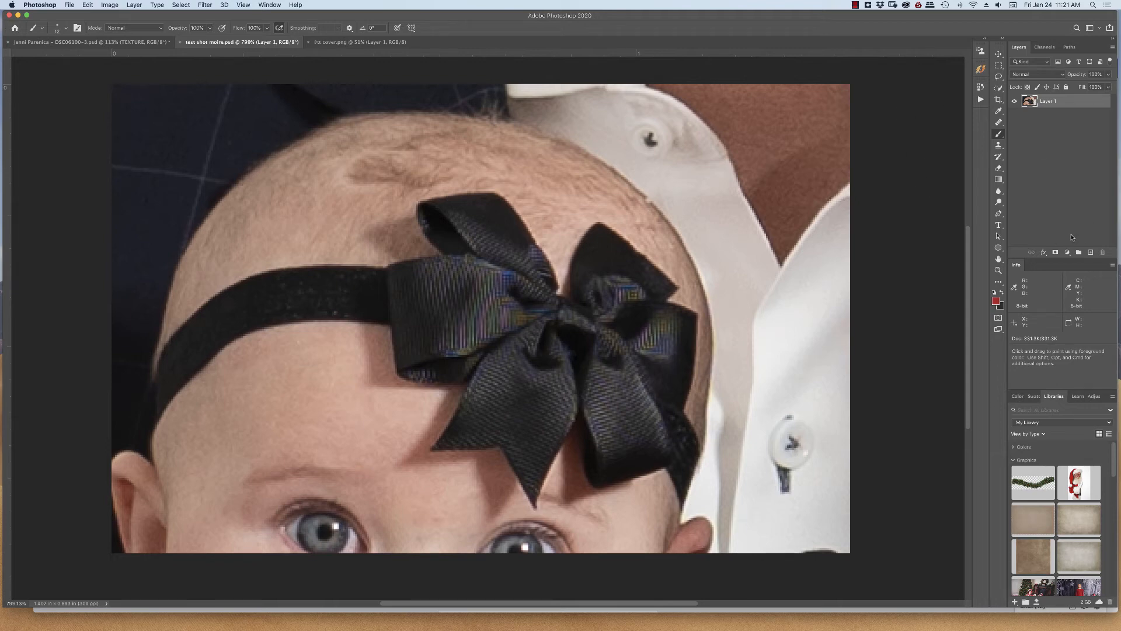
click(1090, 252)
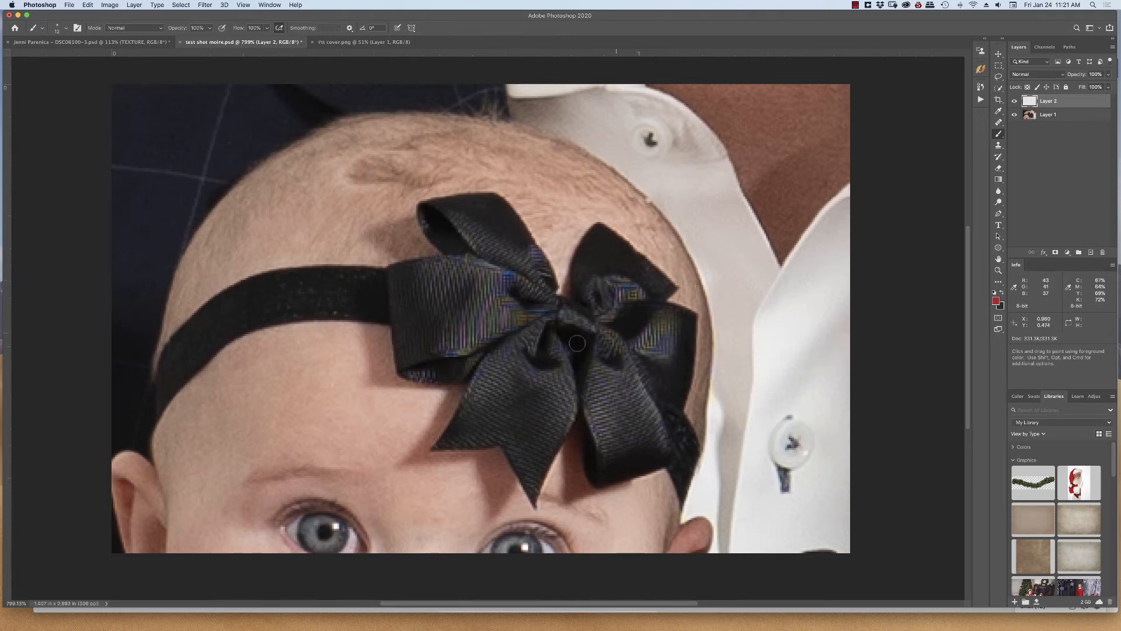
Paint colors sampled from the black bow over the moiré on its large left loop and the upper parts of both tails.
alt+click(496, 391)
alt+click(496, 385)
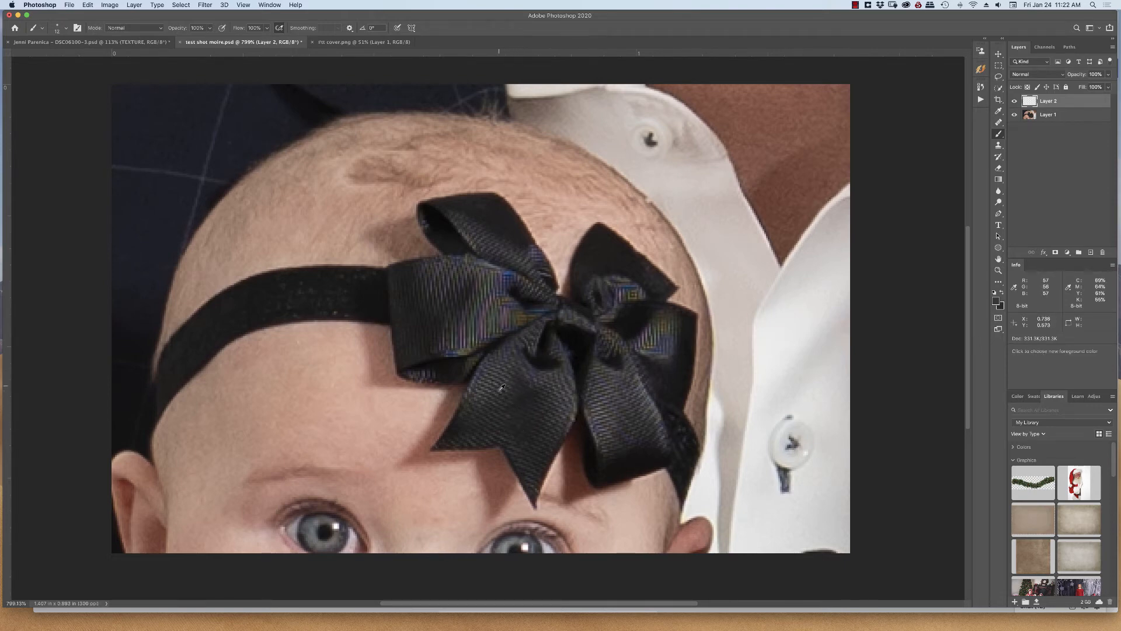
alt+click(521, 381)
mouse_move(453, 345)
mouse_down()
mouse_move(531, 311)
mouse_move(457, 304)
mouse_move(500, 288)
mouse_move(464, 265)
mouse_move(509, 278)
mouse_move(489, 276)
mouse_move(541, 305)
mouse_move(477, 330)
mouse_move(464, 282)
mouse_move(427, 275)
mouse_move(434, 292)
mouse_move(459, 292)
mouse_move(445, 332)
mouse_move(491, 318)
mouse_move(464, 317)
mouse_move(441, 343)
mouse_move(466, 337)
mouse_move(488, 367)
mouse_move(468, 364)
mouse_move(482, 353)
mouse_move(486, 387)
mouse_move(536, 333)
mouse_move(492, 382)
mouse_move(539, 375)
mouse_move(554, 348)
mouse_move(568, 382)
mouse_move(560, 409)
mouse_up()
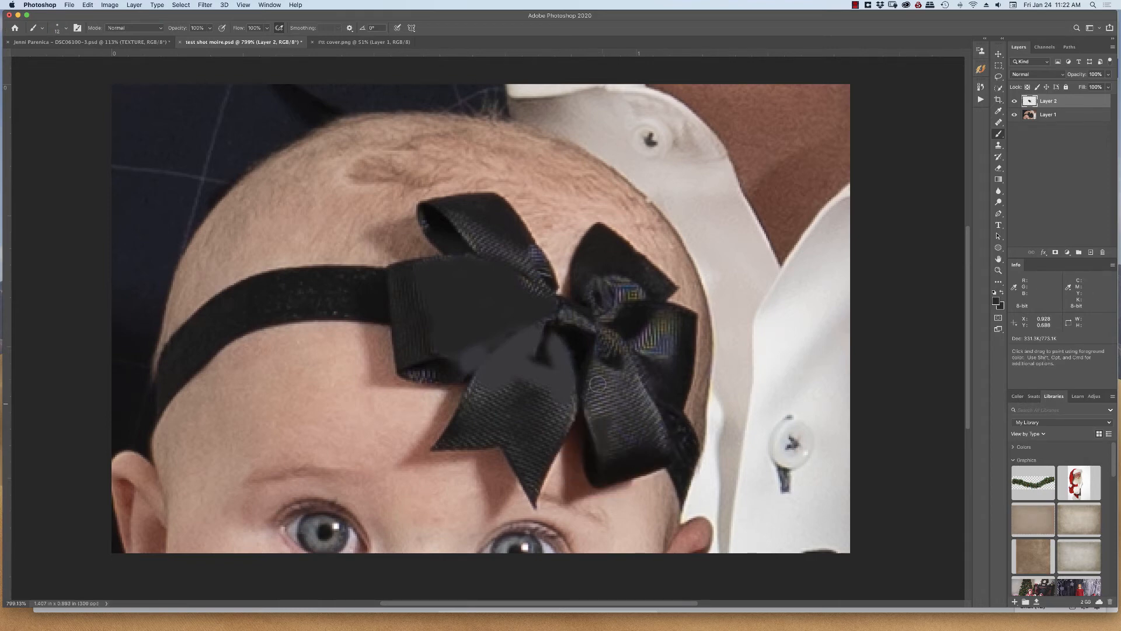
mouse_move(590, 380)
mouse_down()
mouse_move(598, 423)
mouse_move(613, 430)
mouse_move(596, 363)
mouse_move(625, 406)
mouse_move(622, 433)
mouse_move(660, 431)
mouse_move(616, 347)
mouse_up()
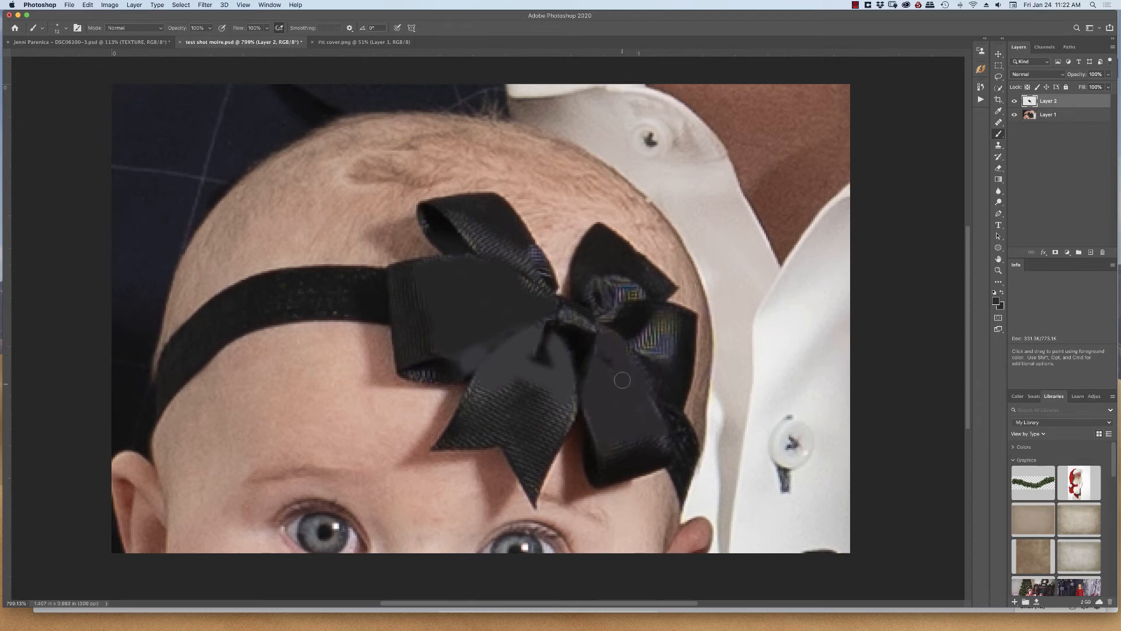
Paint sampled dark ribbon colors over the moiré on the bow's right loops and center knot.
mouse_move(635, 309)
mouse_down()
mouse_move(624, 281)
mouse_move(597, 285)
mouse_move(600, 315)
mouse_up()
alt+click(505, 223)
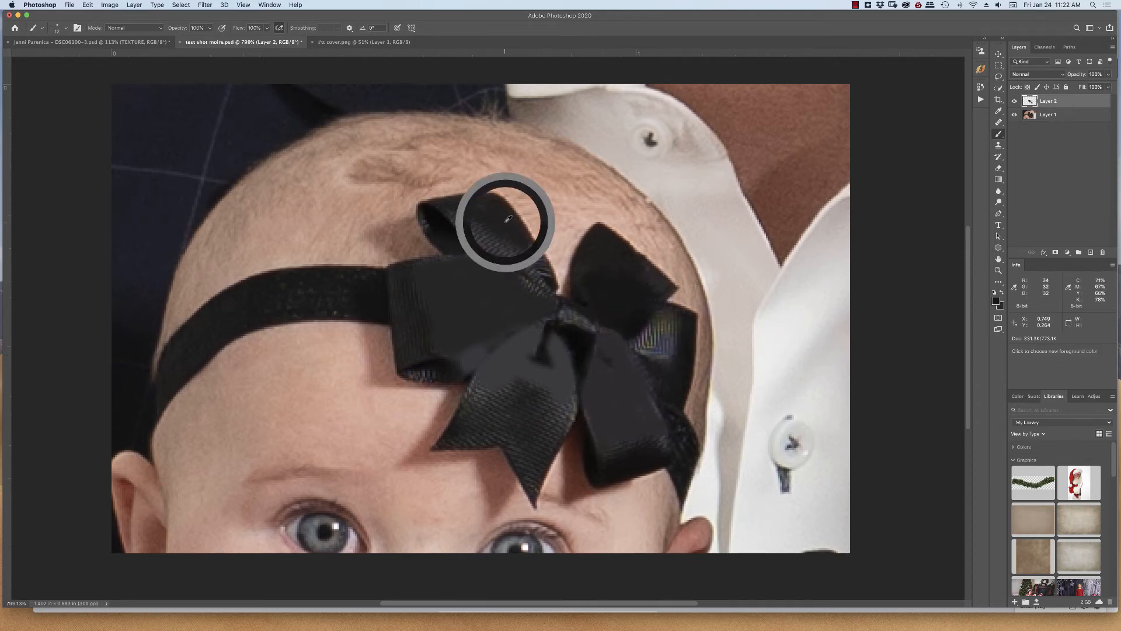
mouse_move(659, 329)
mouse_down()
mouse_move(641, 332)
mouse_move(661, 360)
mouse_move(664, 328)
mouse_move(650, 316)
mouse_move(637, 339)
mouse_move(672, 333)
mouse_move(661, 340)
mouse_up()
alt+click(687, 352)
alt+click(596, 327)
drag(578, 319, 572, 319)
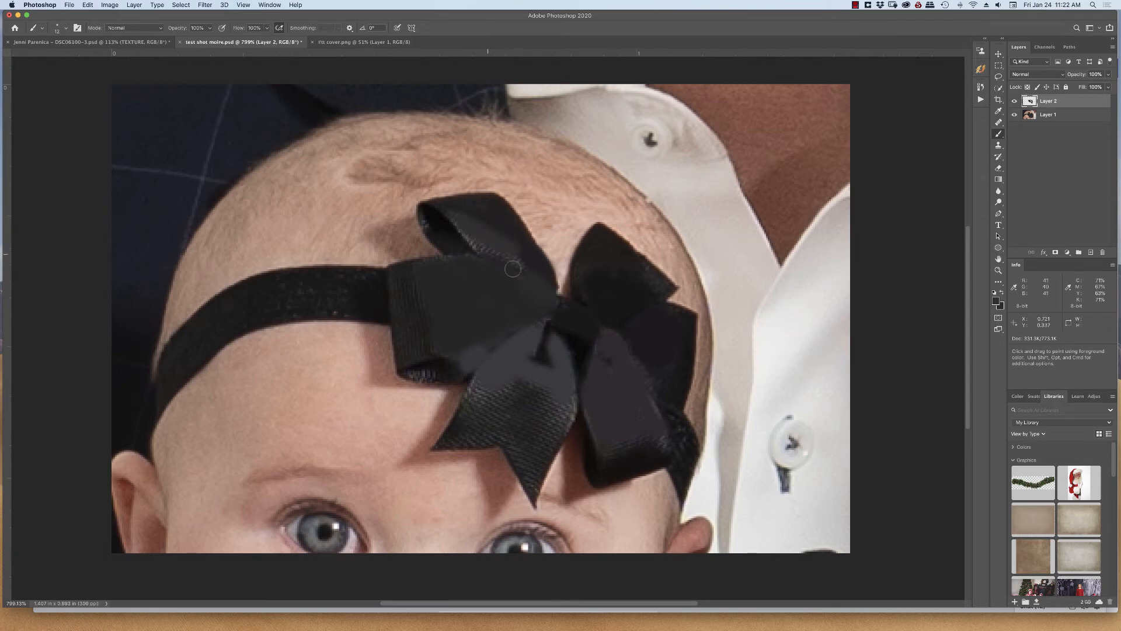
Paint sampled ribbon colors over the bow's upper left loop, including its inner fold.
alt+click(490, 214)
mouse_move(472, 236)
mouse_down()
mouse_move(517, 276)
mouse_move(524, 266)
mouse_move(475, 221)
mouse_move(466, 232)
mouse_move(454, 219)
mouse_move(498, 253)
mouse_move(474, 219)
mouse_move(429, 231)
mouse_move(441, 203)
mouse_up()
alt+click(429, 232)
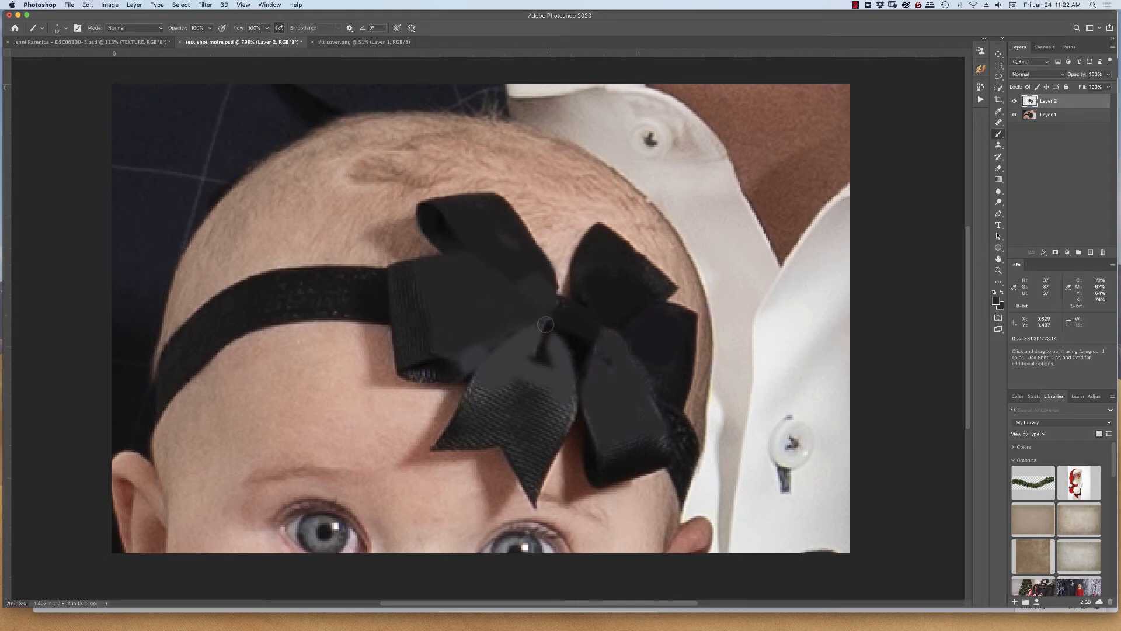
Cover the middle of the left tail and the lower right tail of the bow with sampled ribbon colors.
alt+click(538, 425)
mouse_move(559, 423)
mouse_down()
mouse_move(564, 385)
mouse_move(534, 409)
mouse_move(526, 390)
mouse_move(518, 408)
mouse_move(479, 410)
mouse_move(481, 383)
mouse_move(472, 395)
mouse_move(514, 395)
mouse_up()
alt+click(479, 410)
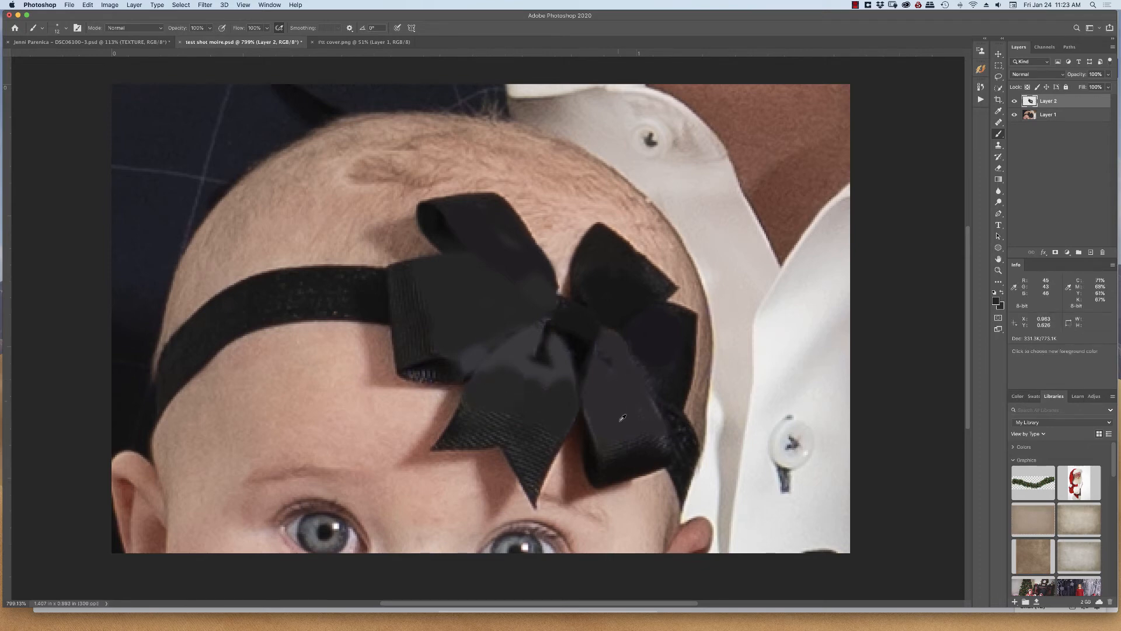
alt+click(594, 429)
mouse_move(594, 429)
mouse_down()
mouse_move(660, 440)
mouse_move(645, 398)
mouse_move(682, 439)
mouse_move(658, 407)
mouse_up()
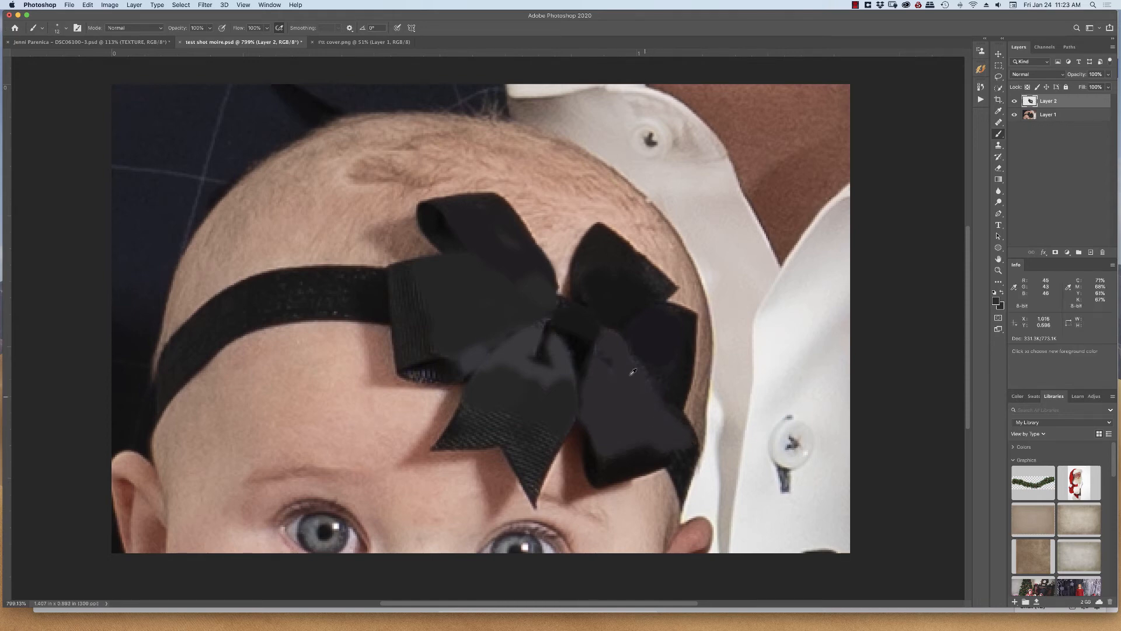
alt+click(630, 379)
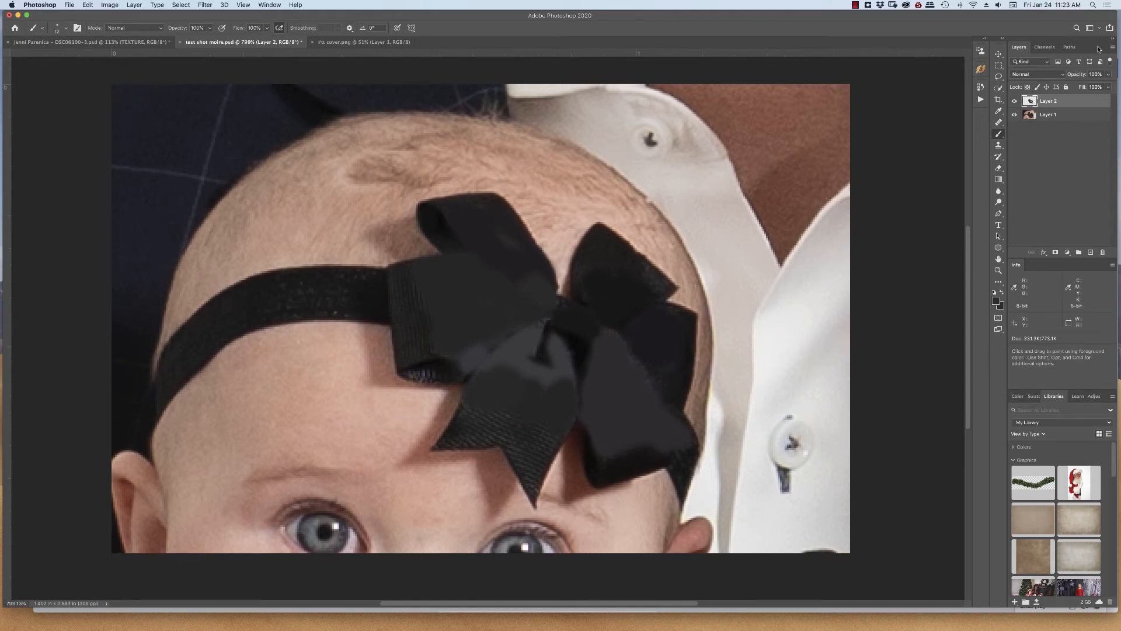
Set the painted layer's blend mode to Color and compare the bow with and without it.
click(1038, 75)
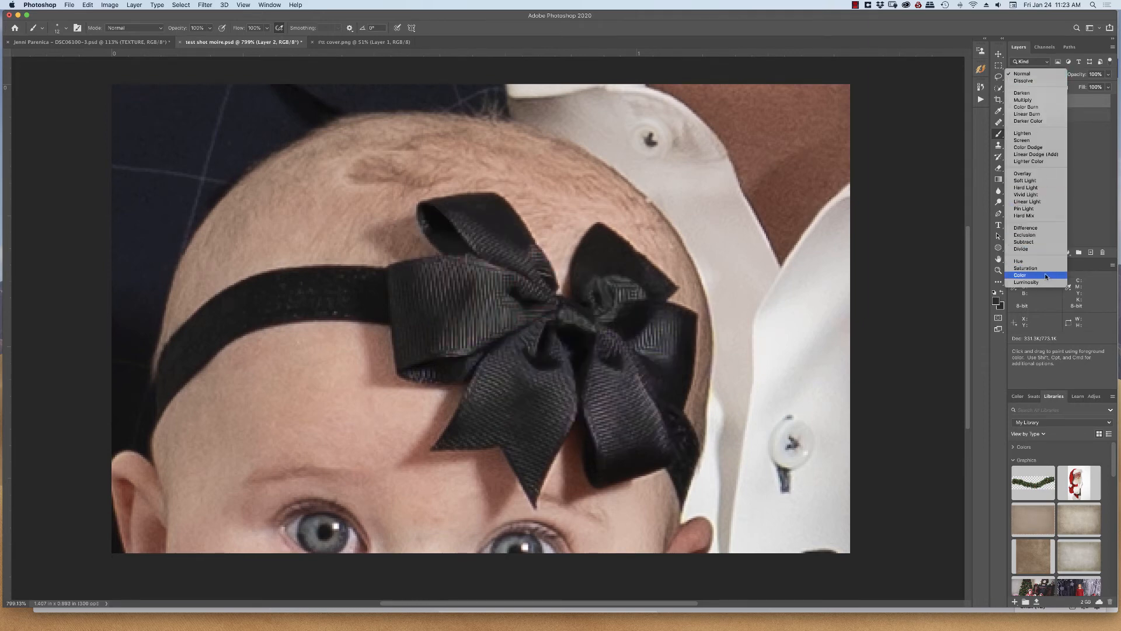
click(1046, 275)
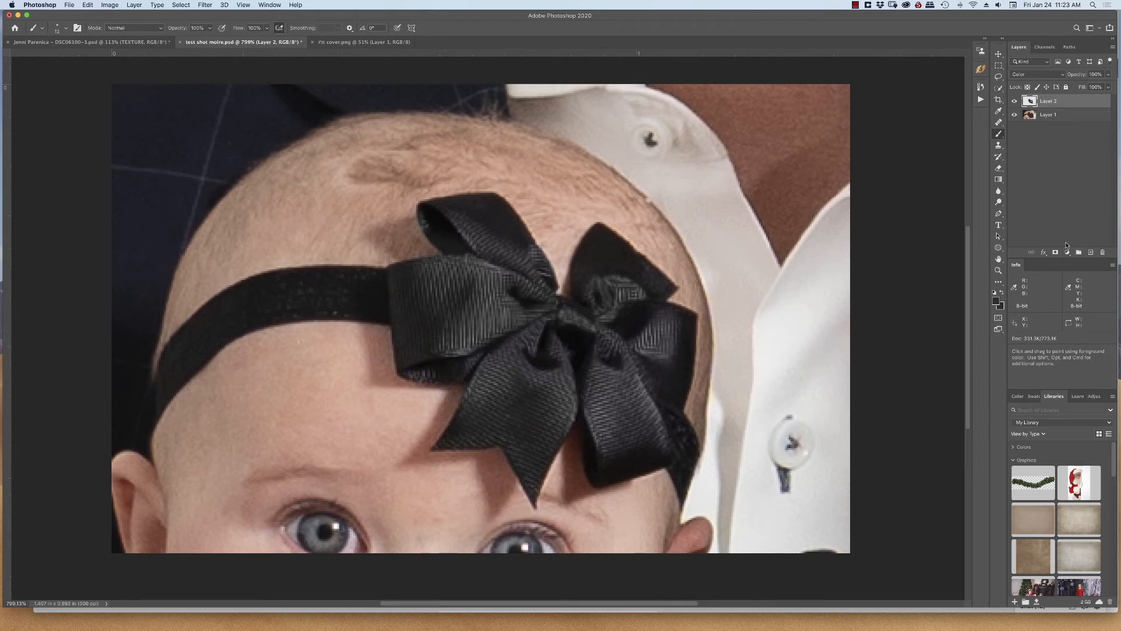
click(1015, 104)
click(1017, 101)
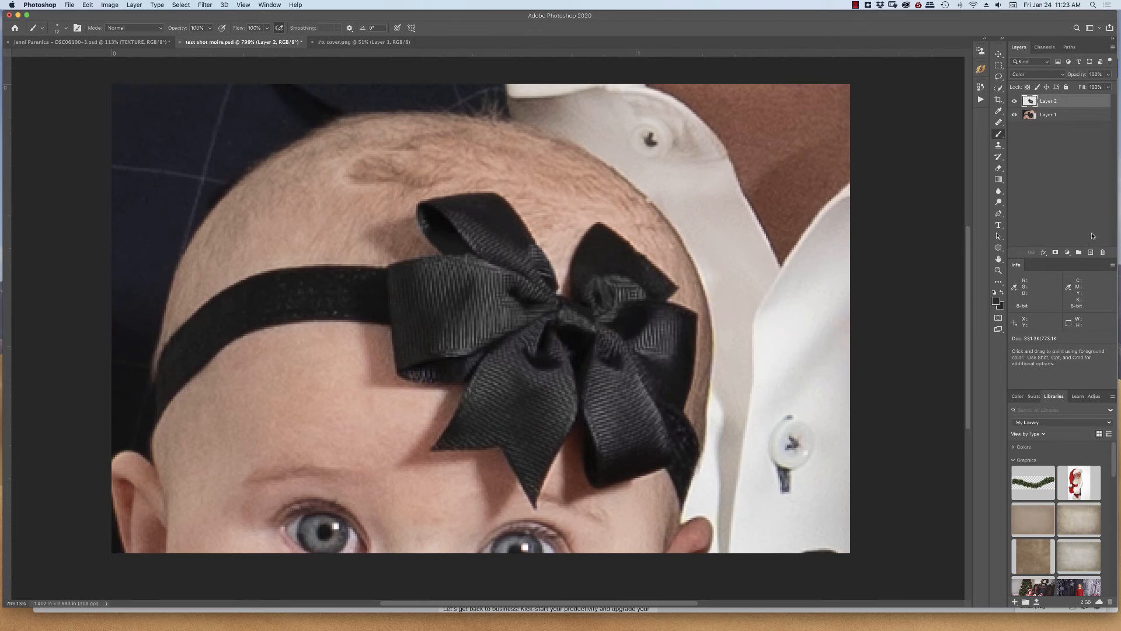
Stamp all visible layers into a new merged layer on top and hide the two layers below it.
click(1094, 253)
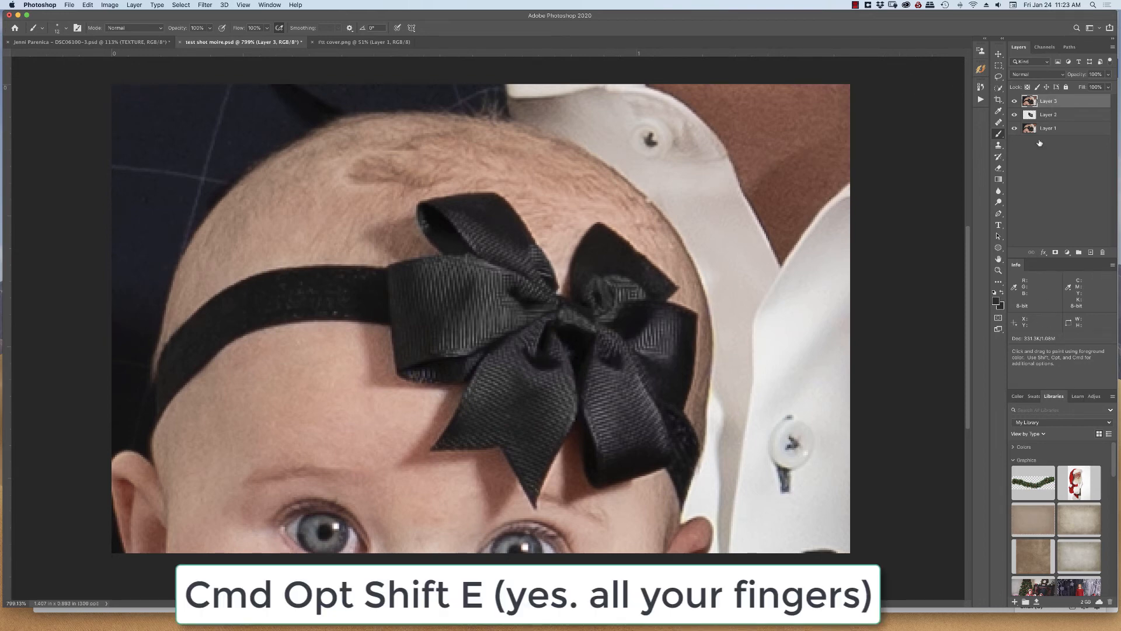
click(1014, 101)
click(1014, 101)
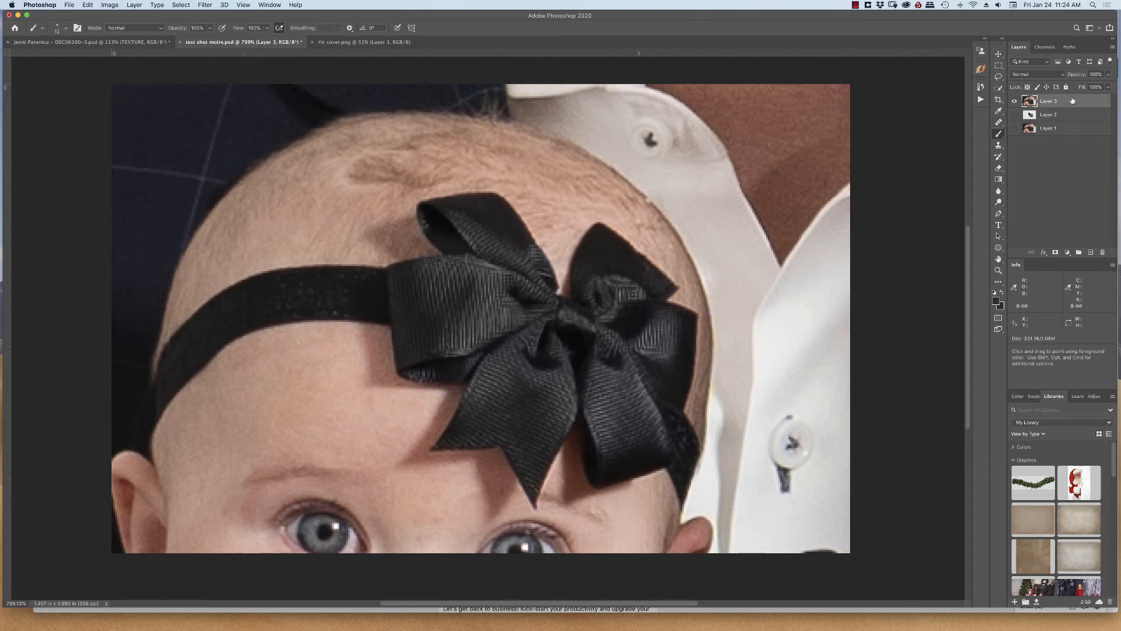
Duplicate the merged layer, naming the lower one "blur" and the upper one "Texture".
key(super+j)
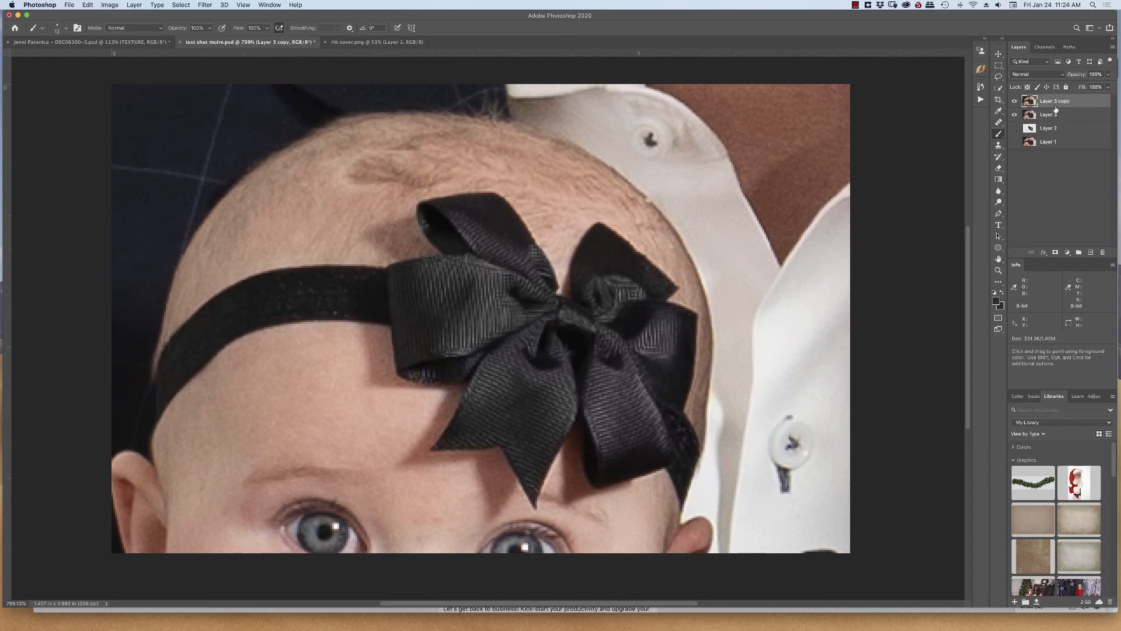
double_click(1049, 116)
text(b)
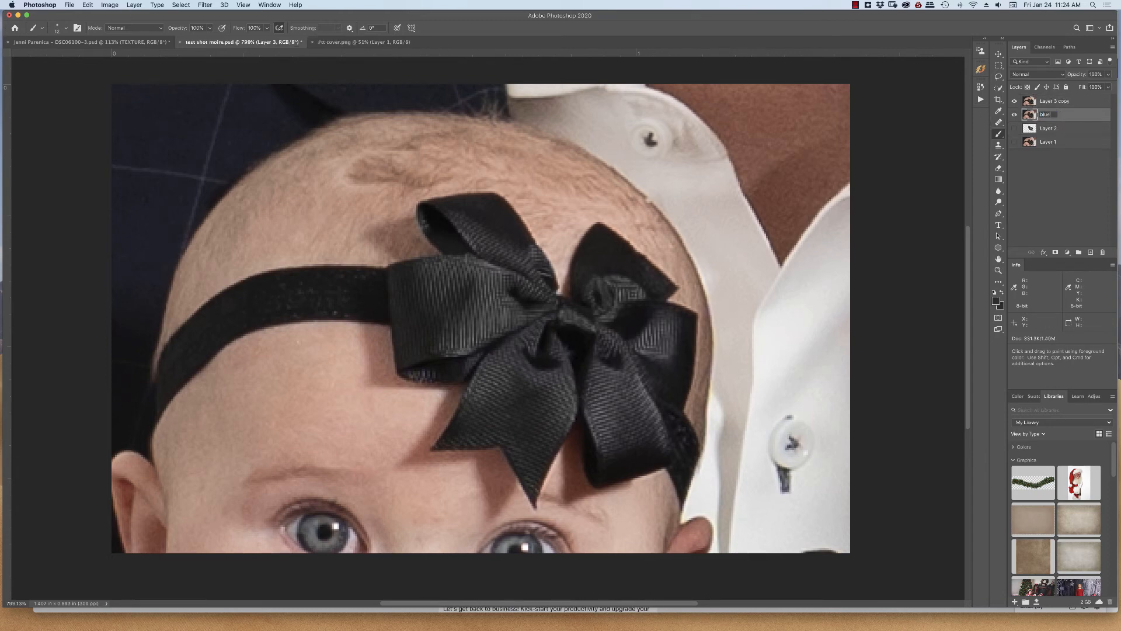
text(lur)
key(shift+Tab)
text(Te)
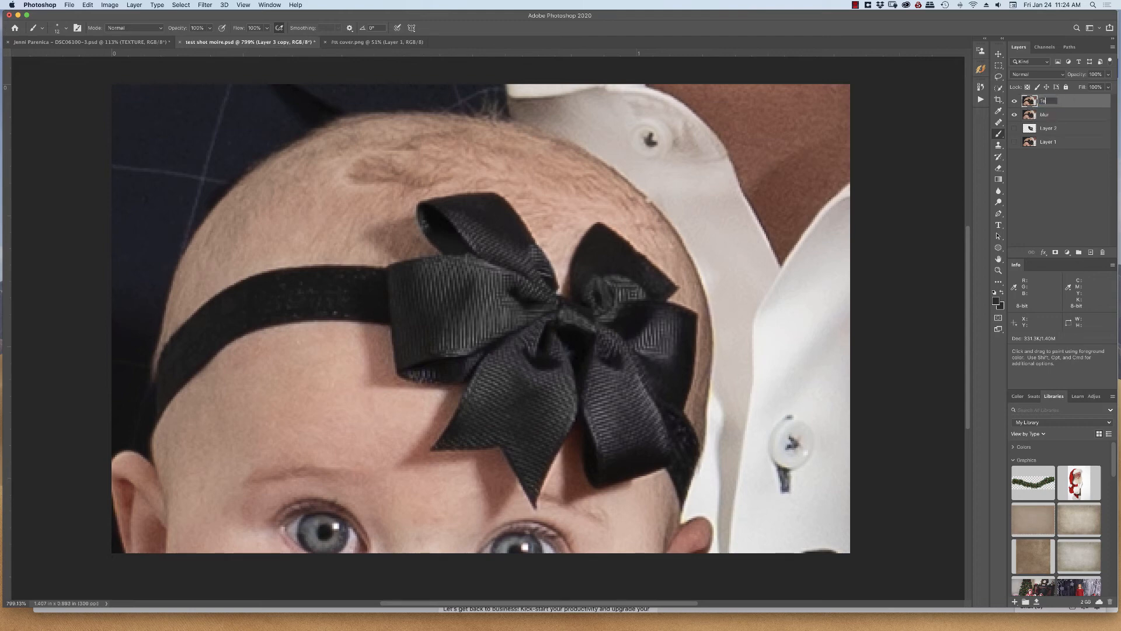
key(Return)
Hide the Texture layer and apply a Gaussian Blur of about 1.8 pixels to the blur layer, smoothing out the bow's ribbed texture.
click(1034, 115)
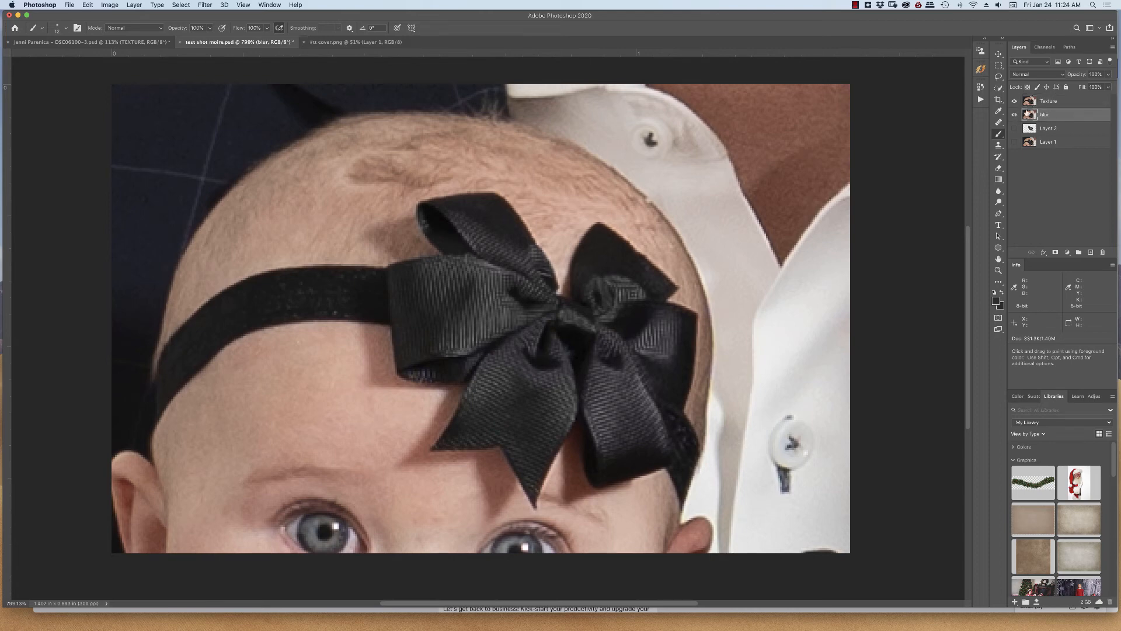
click(133, 6)
click(134, 5)
click(205, 5)
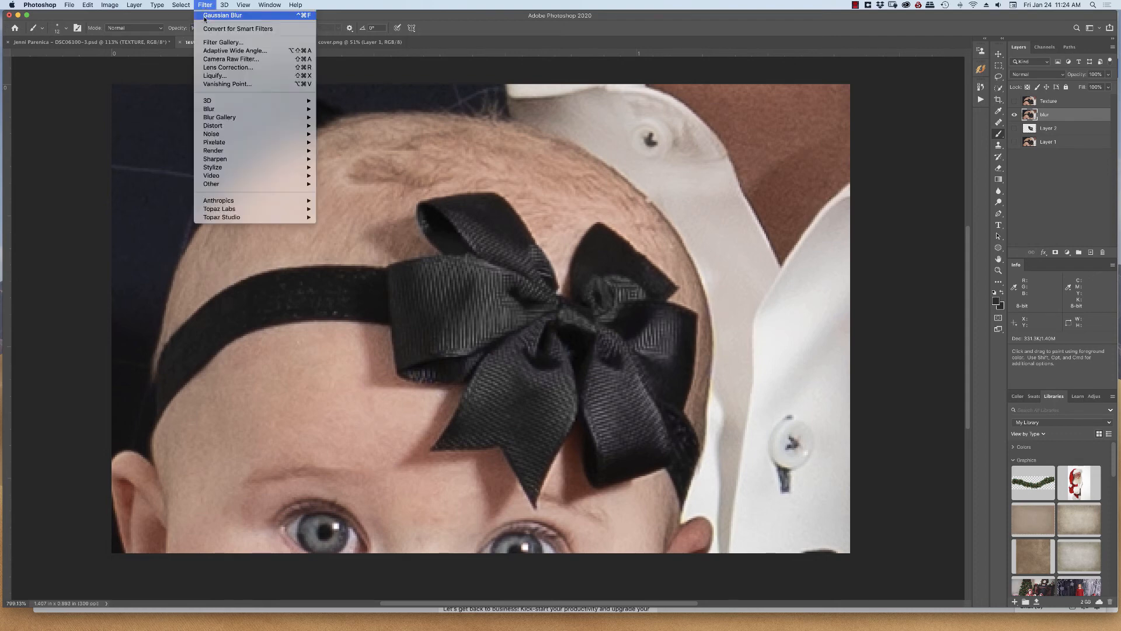
mouse_move(257, 109)
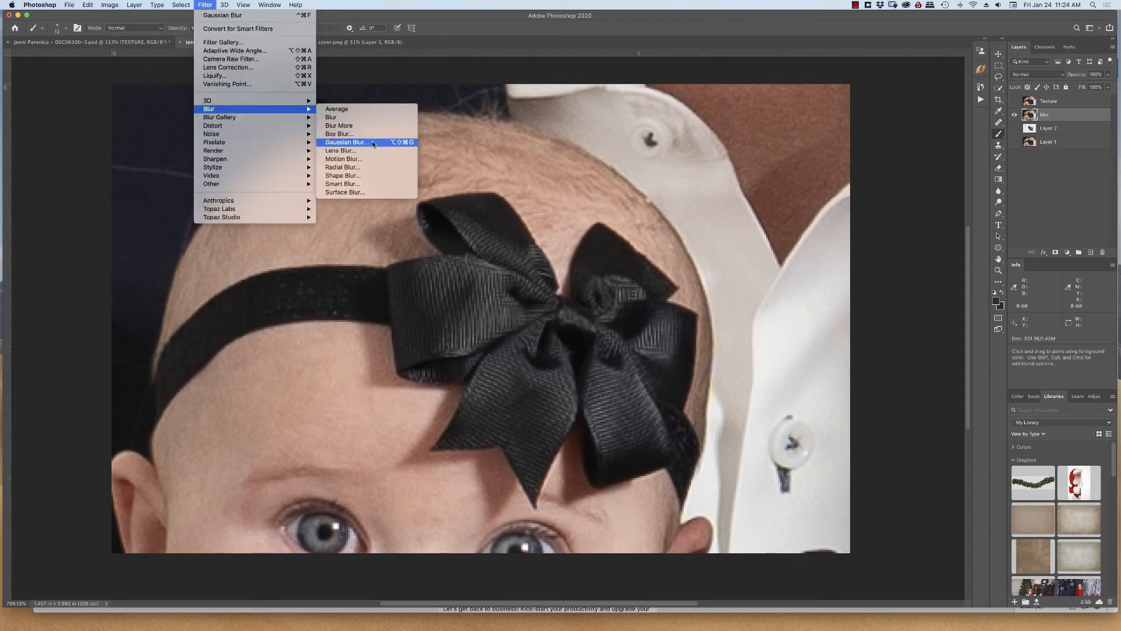
click(408, 142)
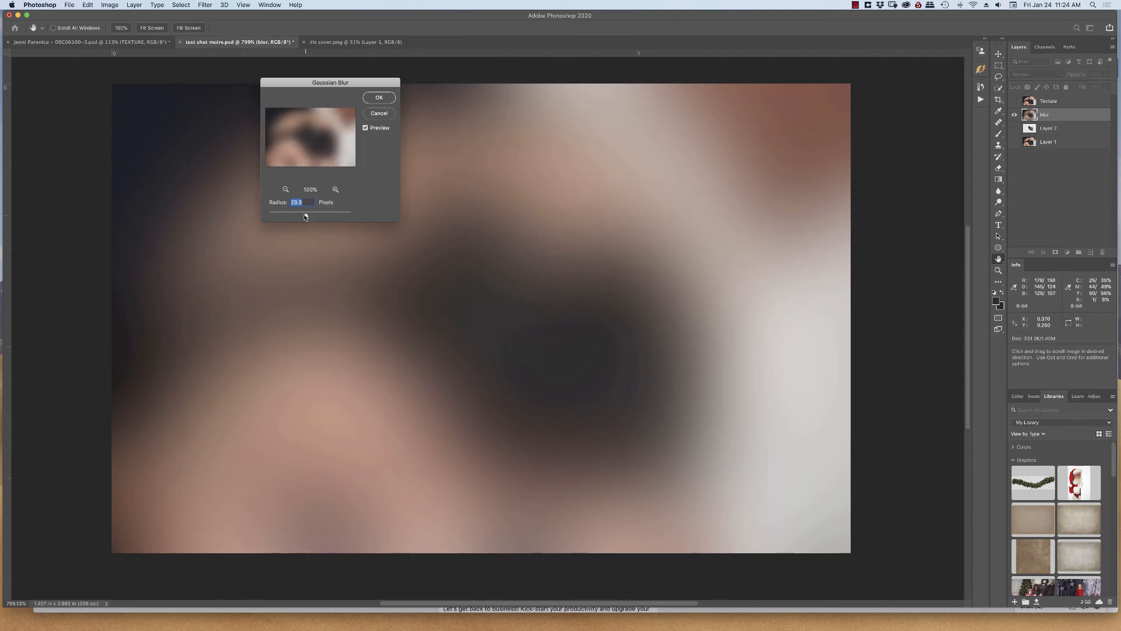
drag(305, 217, 270, 216)
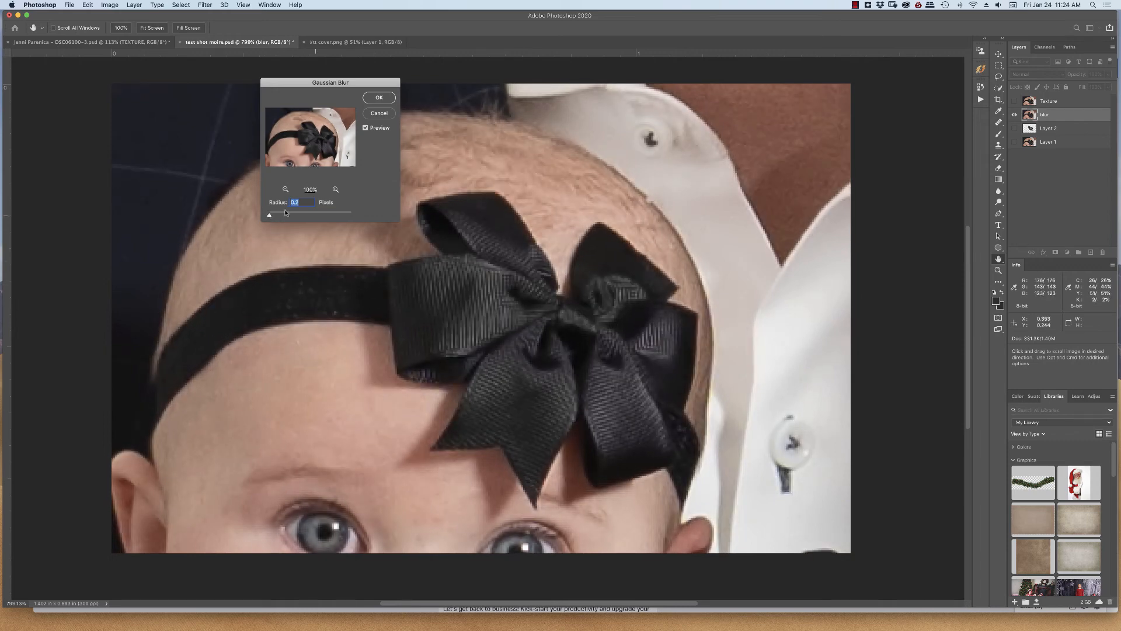
drag(268, 218, 277, 212)
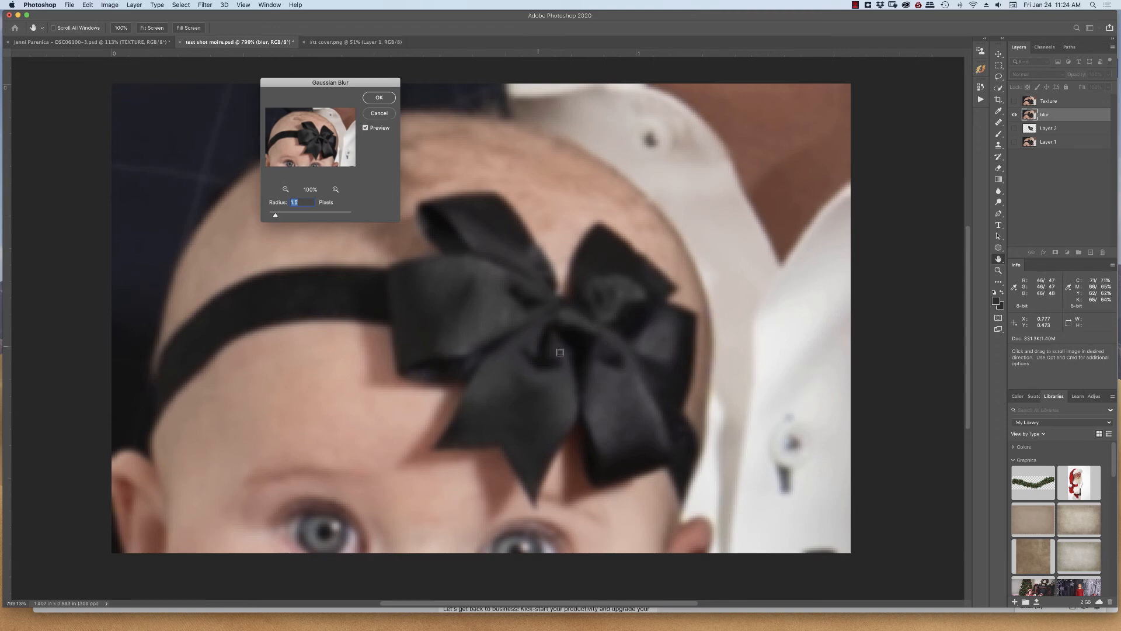
click(379, 96)
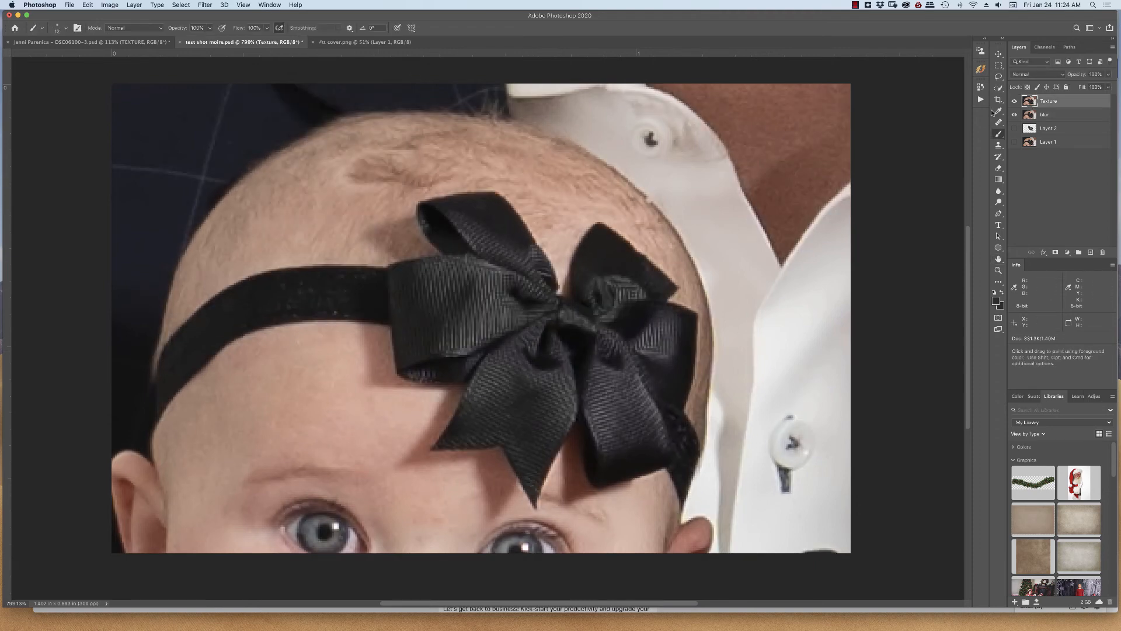
Use Apply Image on the Texture layer with blur as source layer, Subtract blending at 100% opacity, scale 2 and offset 128.
click(110, 6)
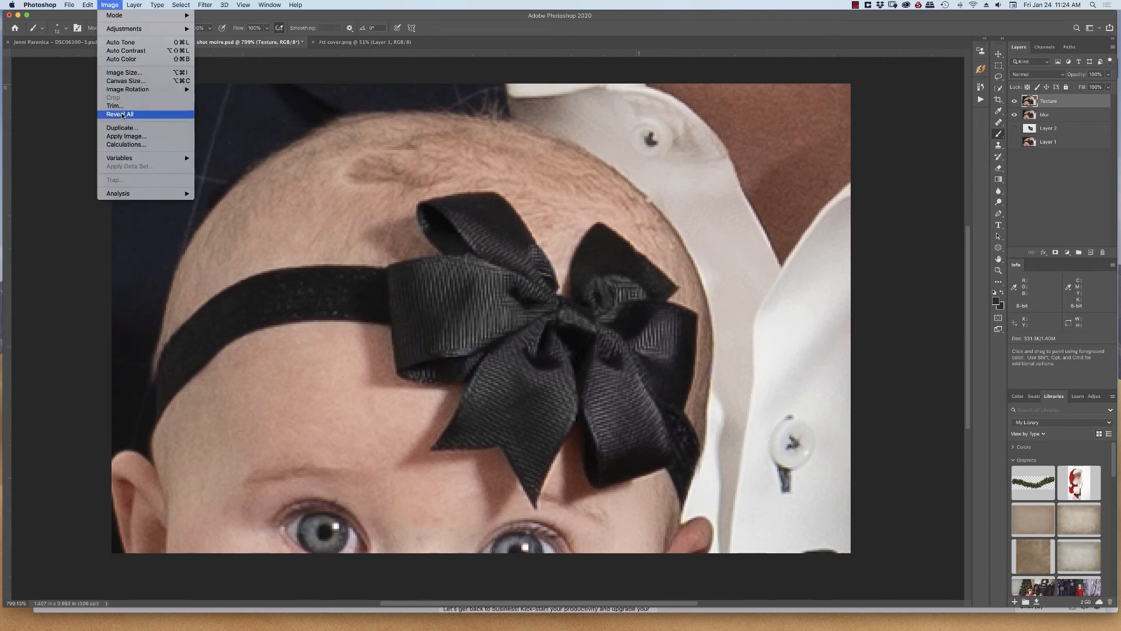
click(126, 136)
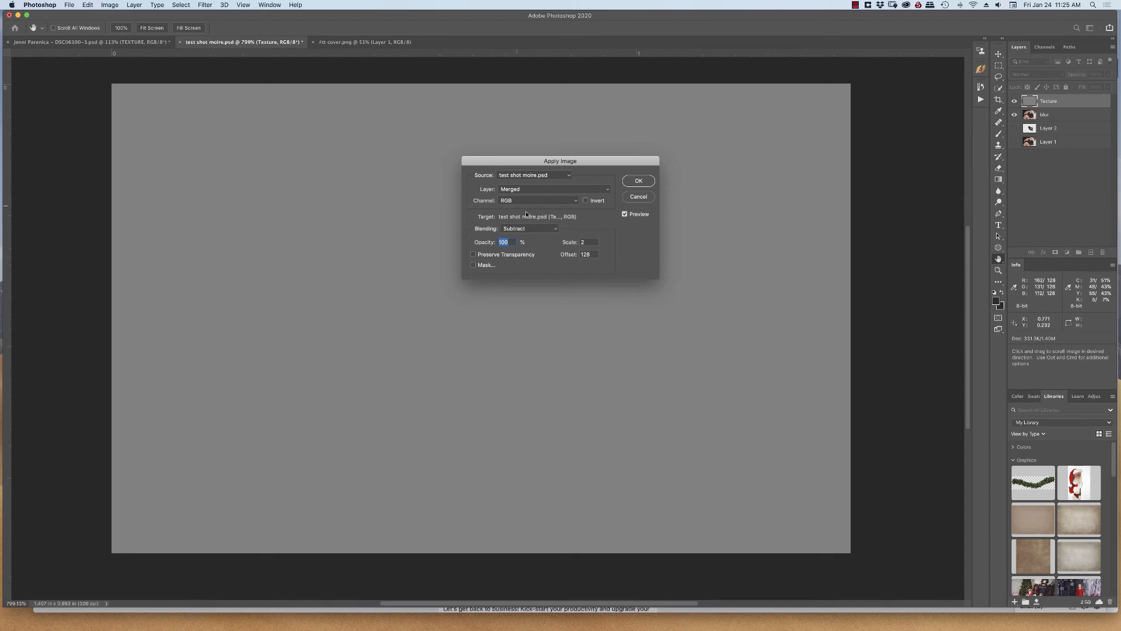
click(535, 190)
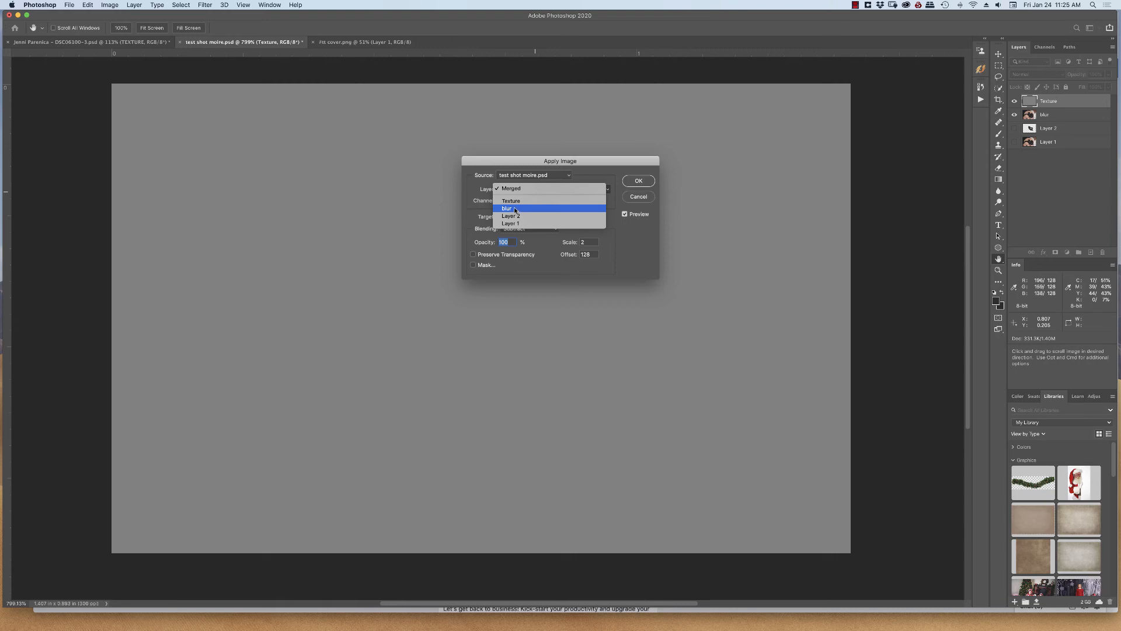
click(516, 209)
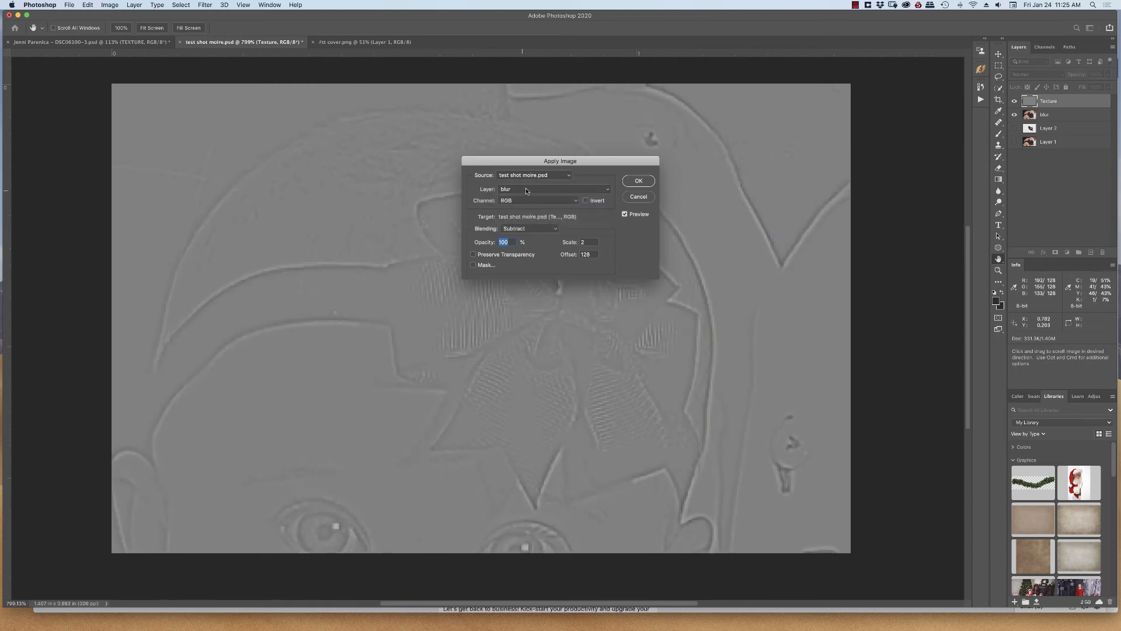
click(530, 189)
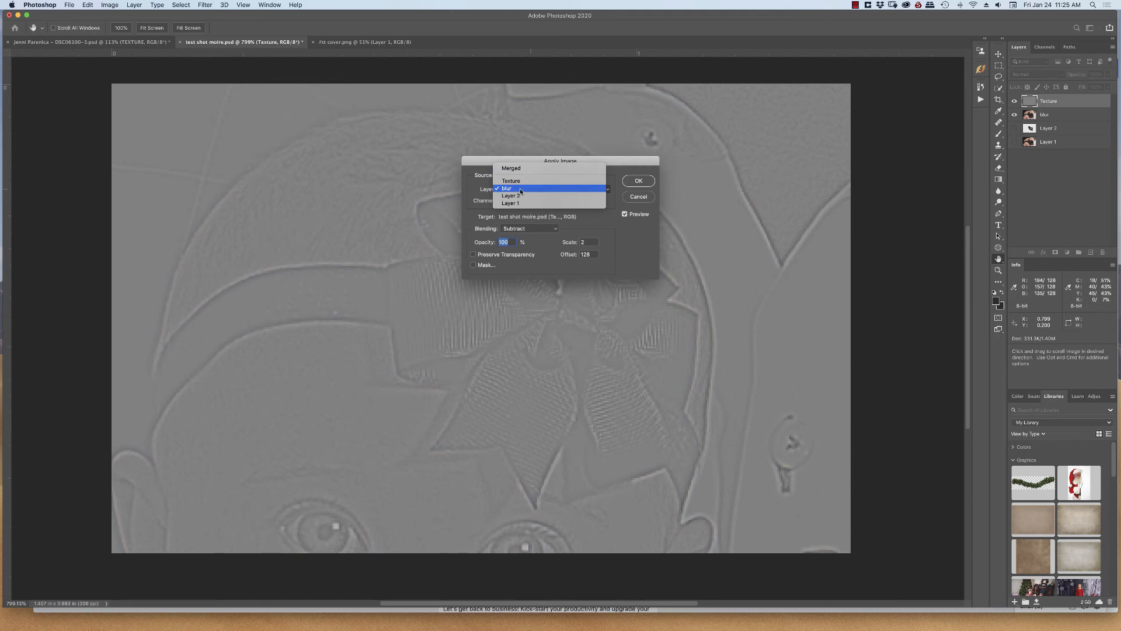
click(520, 189)
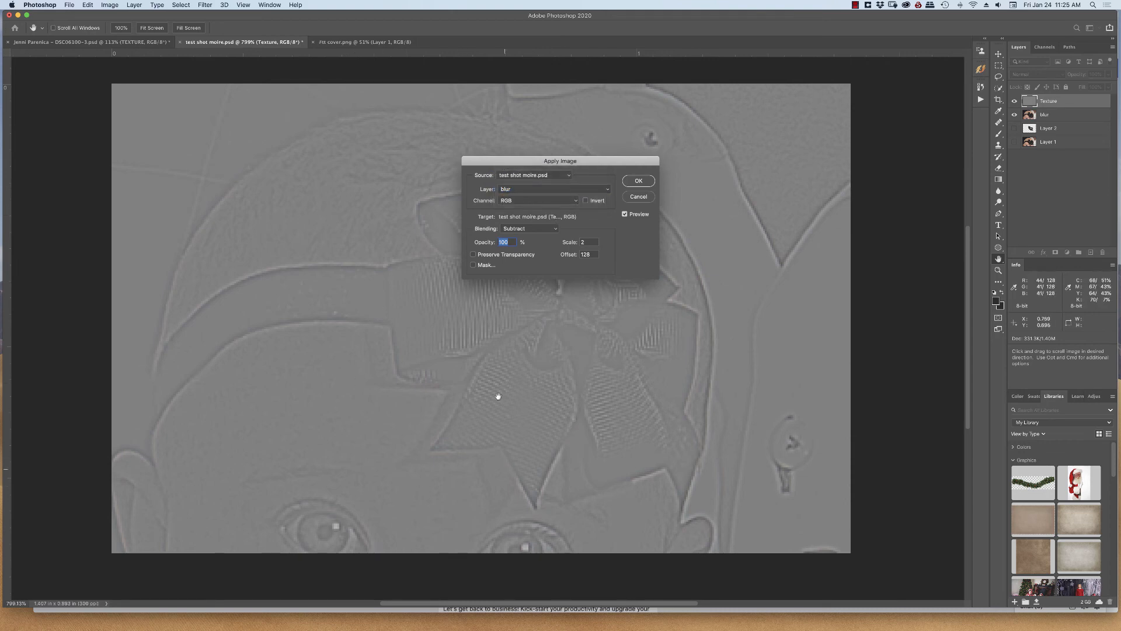
click(639, 180)
Set the Texture layer's blend mode to Linear Light and group it with the blur layer.
key(b)
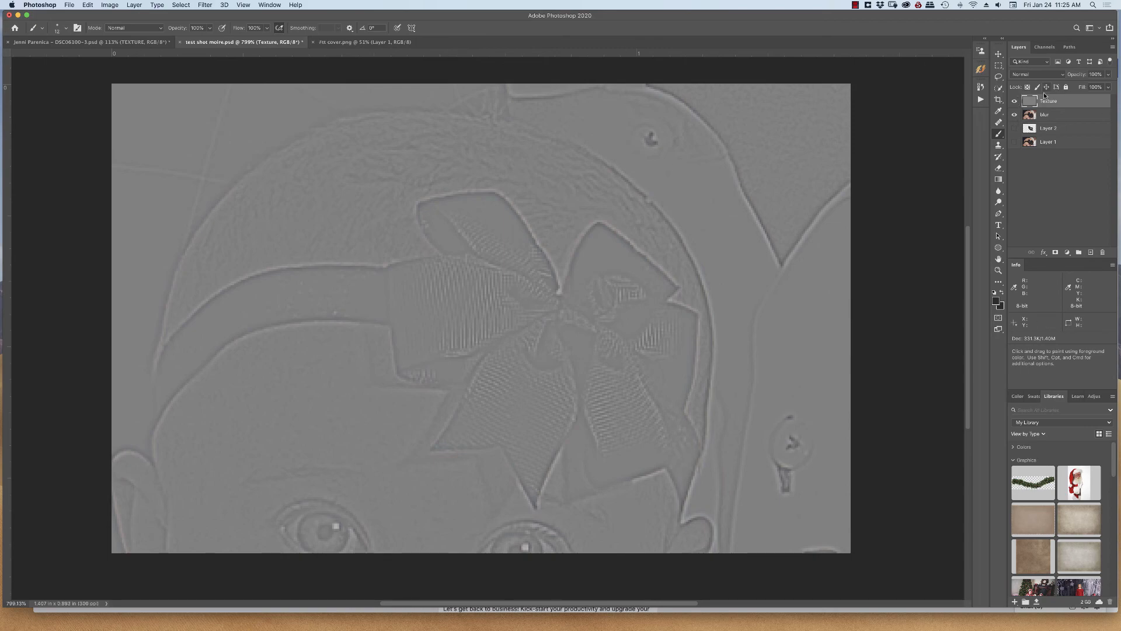
click(1029, 76)
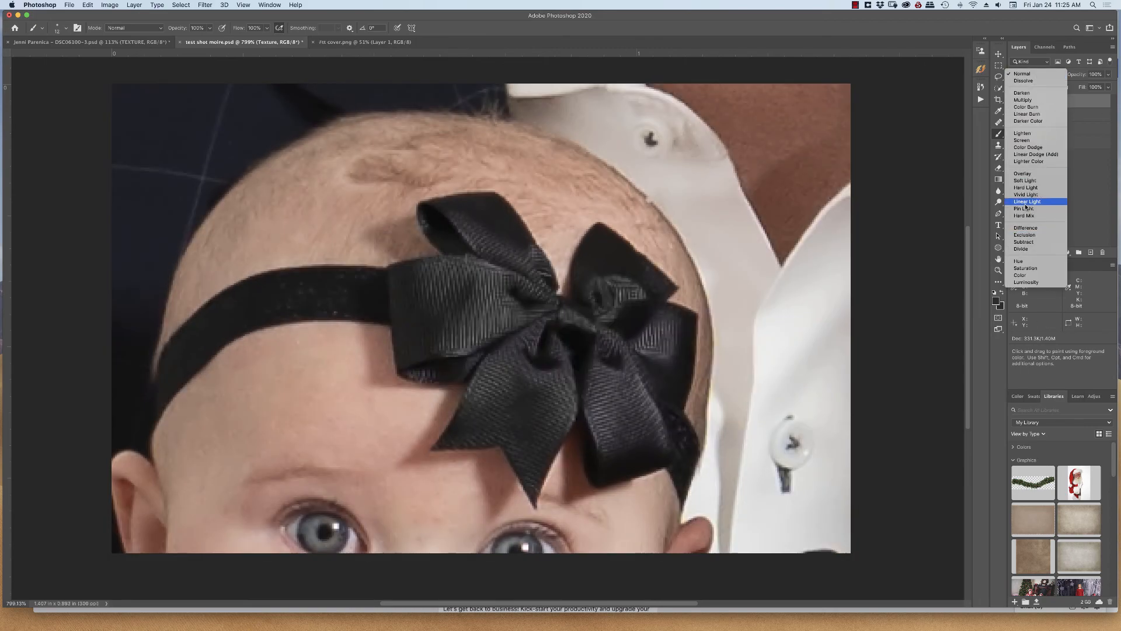
click(1053, 205)
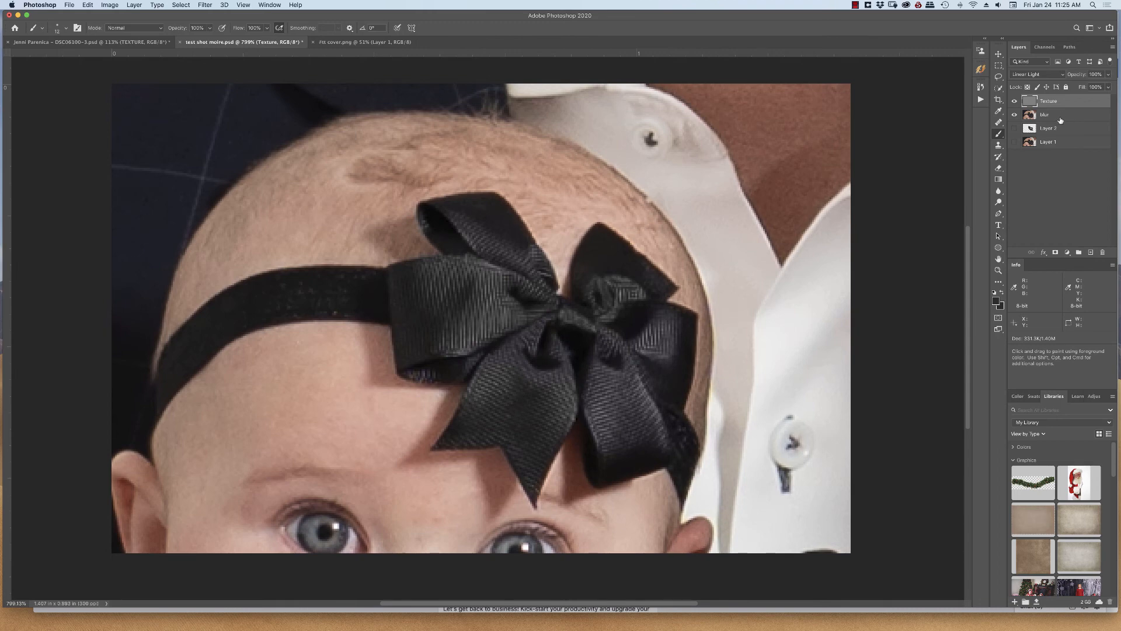
shift+click(1056, 115)
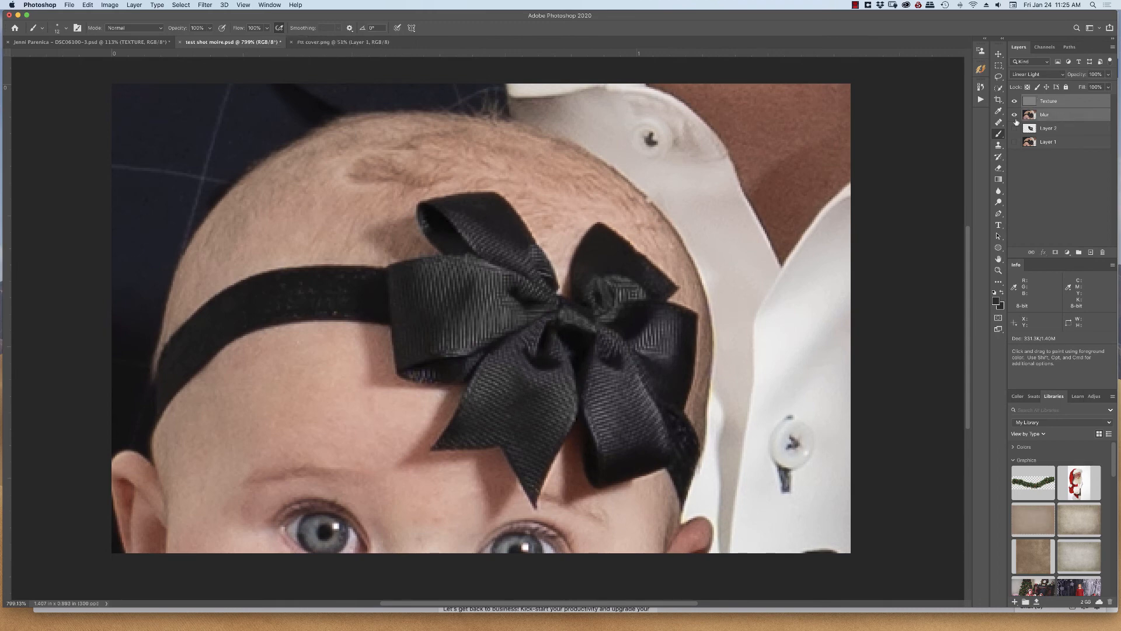
key(g)
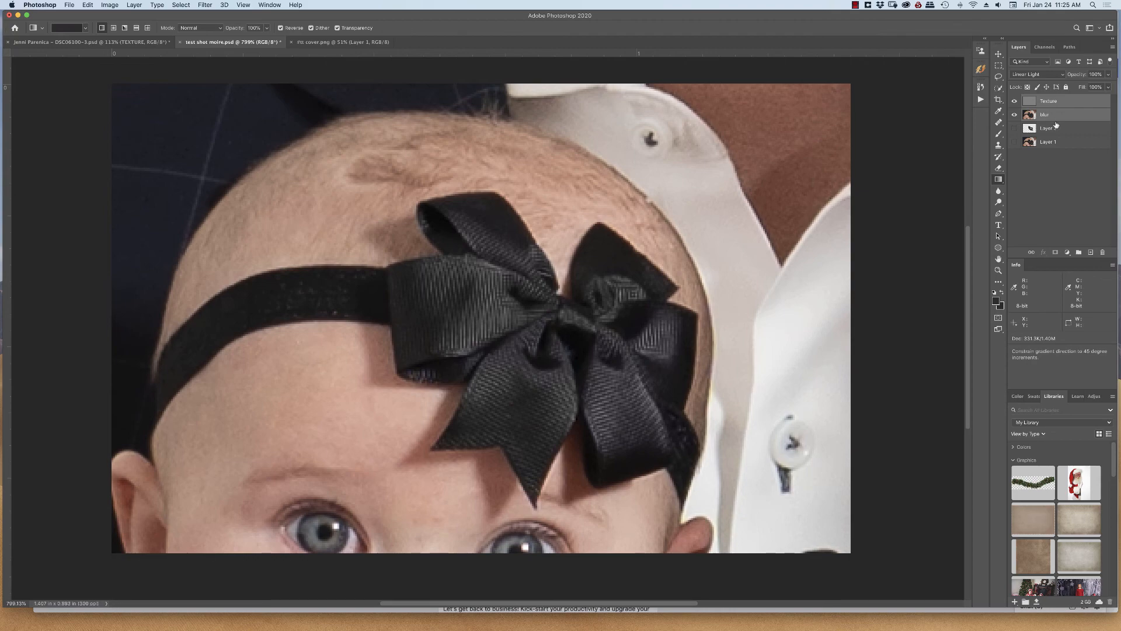
key(super+g)
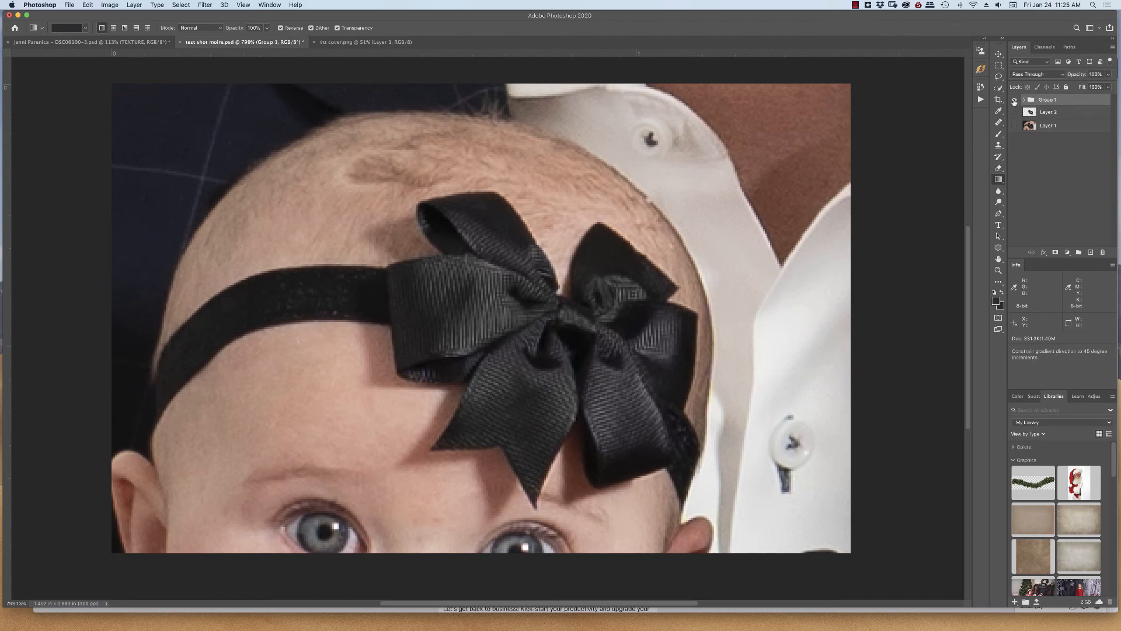
Show Layer 1 and Layer 2 again and compare the bow with and without the frequency separation group.
click(1015, 101)
click(1015, 101)
click(1015, 126)
click(1014, 101)
click(1015, 100)
Duplicate the Texture layer inside the group, hide the copy and select the original Texture layer.
click(1024, 100)
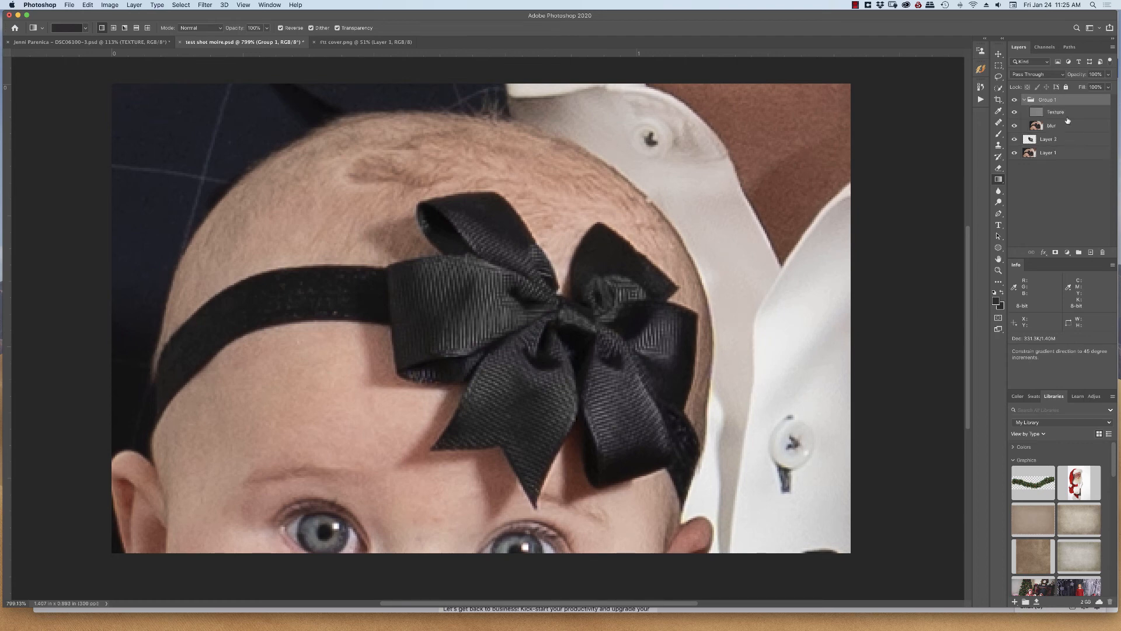
click(1074, 112)
key(super+j)
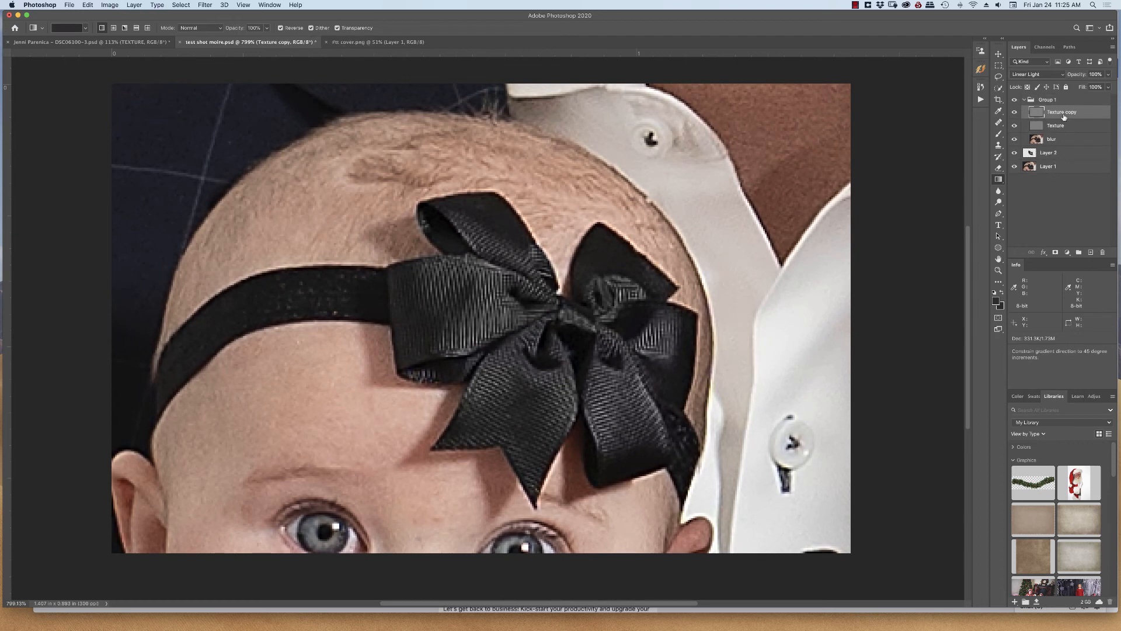
click(1015, 112)
click(1050, 128)
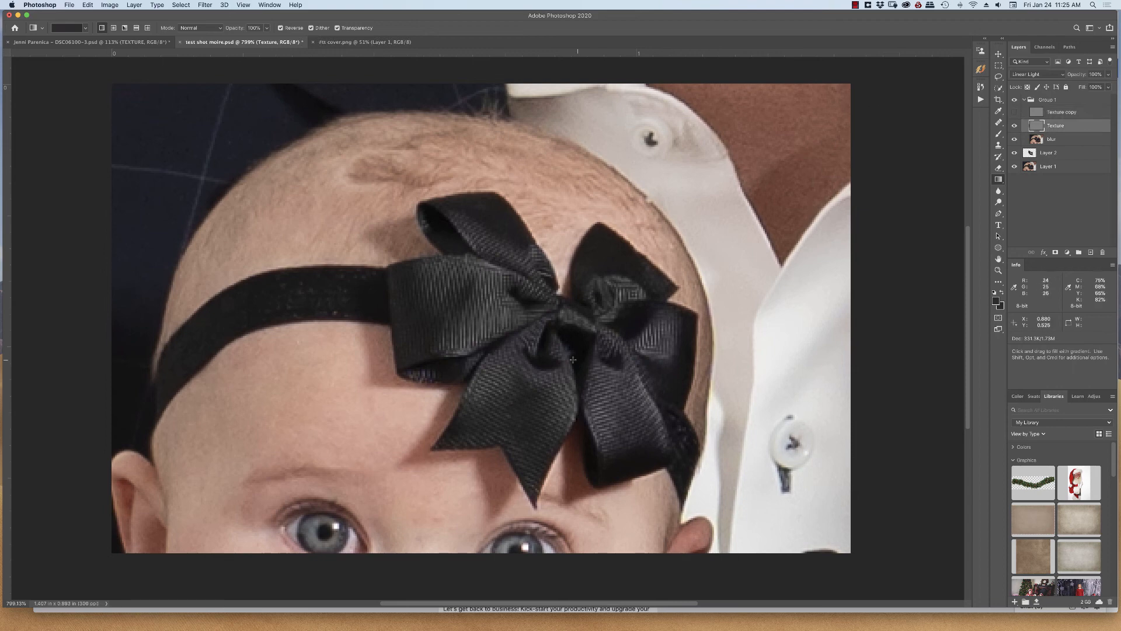
Clone ribbed fabric from the bow's lower left tail over the upper right loop on the Texture layer with the Clone Stamp.
key(s)
drag(543, 347, 406, 344)
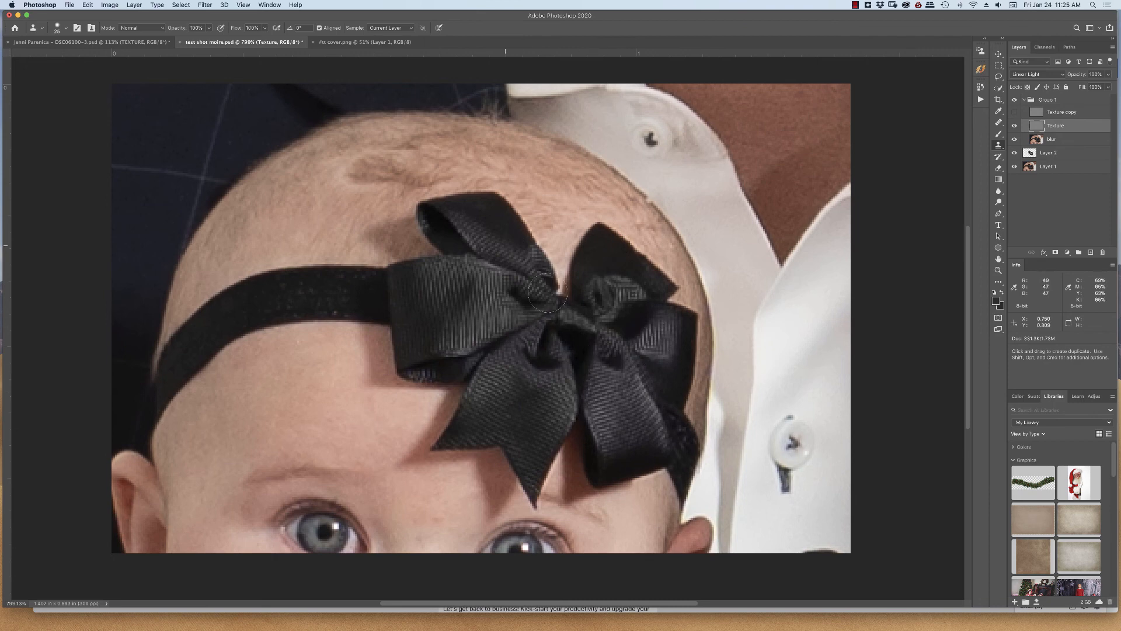
alt+click(484, 401)
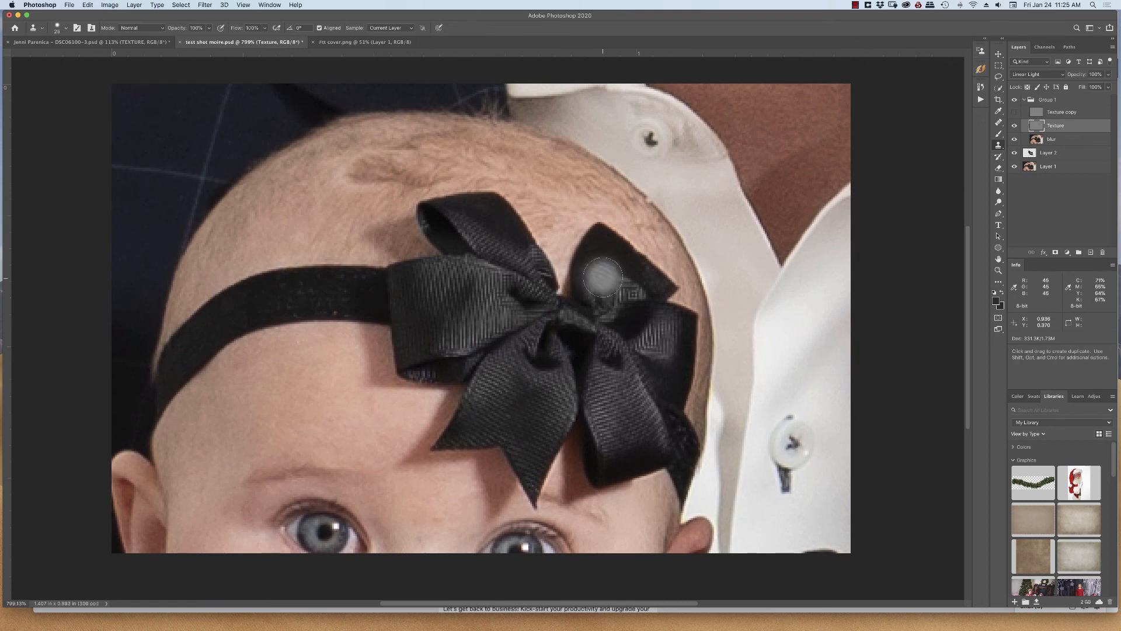
mouse_move(598, 283)
mouse_down()
mouse_move(614, 278)
mouse_move(631, 300)
mouse_move(602, 302)
mouse_move(634, 275)
mouse_move(620, 299)
mouse_move(601, 245)
mouse_move(599, 273)
mouse_move(598, 235)
mouse_move(589, 269)
mouse_move(650, 277)
mouse_move(631, 306)
mouse_up()
ctrl+alt+drag(522, 394, 504, 395)
alt+click(522, 393)
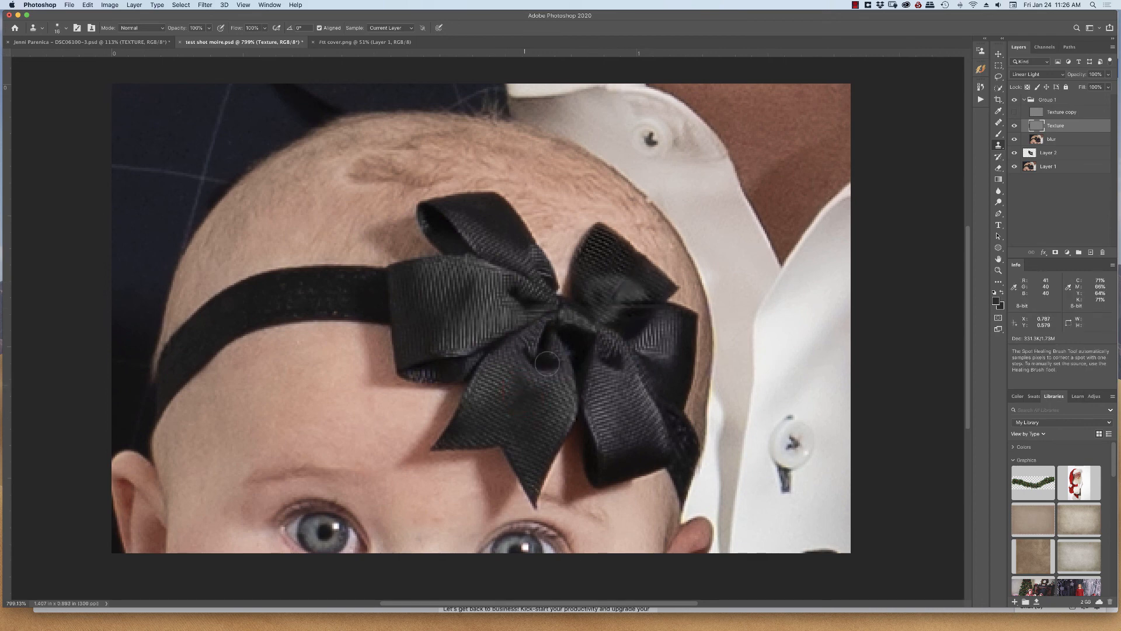
mouse_move(629, 303)
mouse_down()
mouse_move(558, 348)
mouse_move(534, 391)
mouse_move(606, 359)
mouse_move(634, 308)
mouse_up()
alt+click(533, 391)
Clone ribbed texture from the bow's left loop onto the right loop, and touch up the upper right loop using texture from the tail.
alt+click(444, 301)
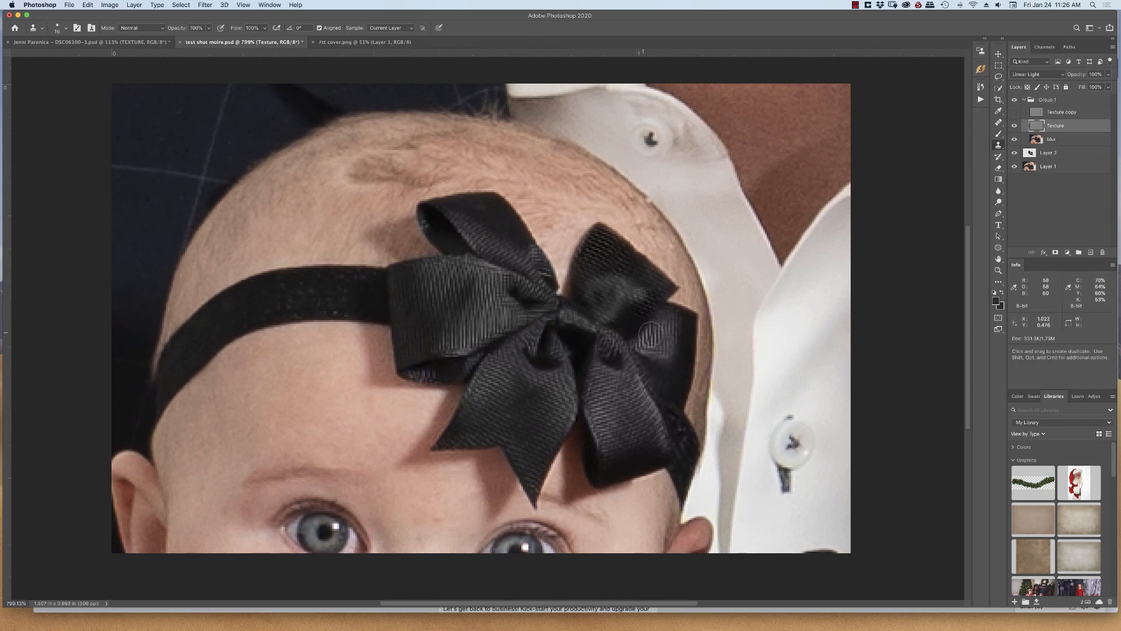
mouse_move(650, 332)
mouse_down()
mouse_move(675, 332)
mouse_move(666, 324)
mouse_move(667, 342)
mouse_move(638, 352)
mouse_move(670, 353)
mouse_move(648, 344)
mouse_move(668, 349)
mouse_move(681, 325)
mouse_move(664, 329)
mouse_up()
alt+click(497, 301)
alt+click(457, 321)
alt+click(465, 312)
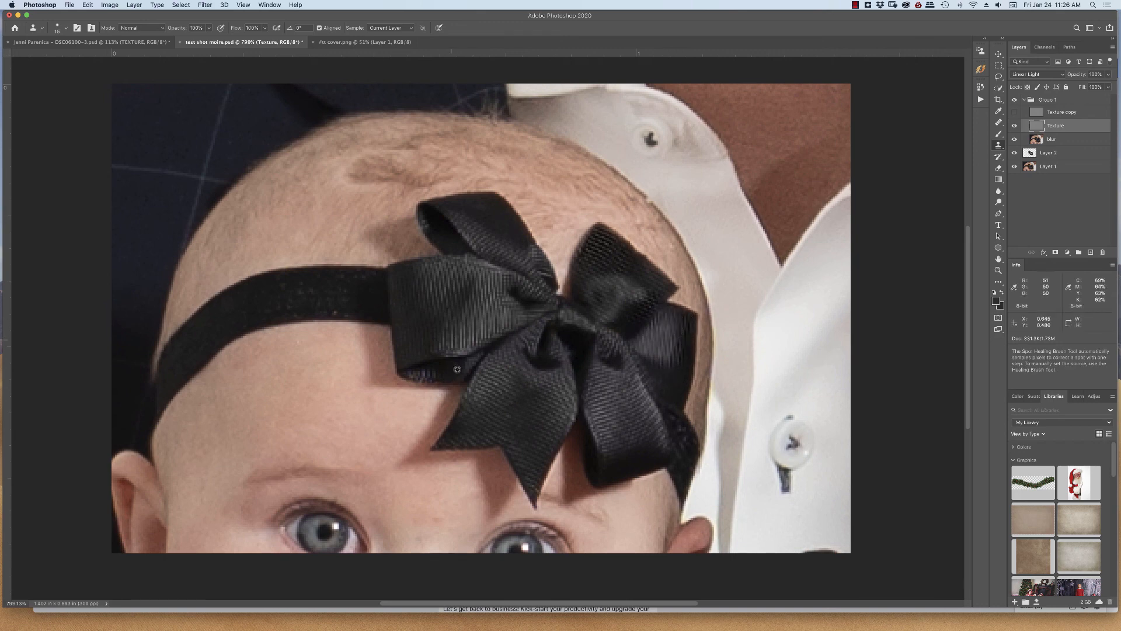
alt+click(441, 291)
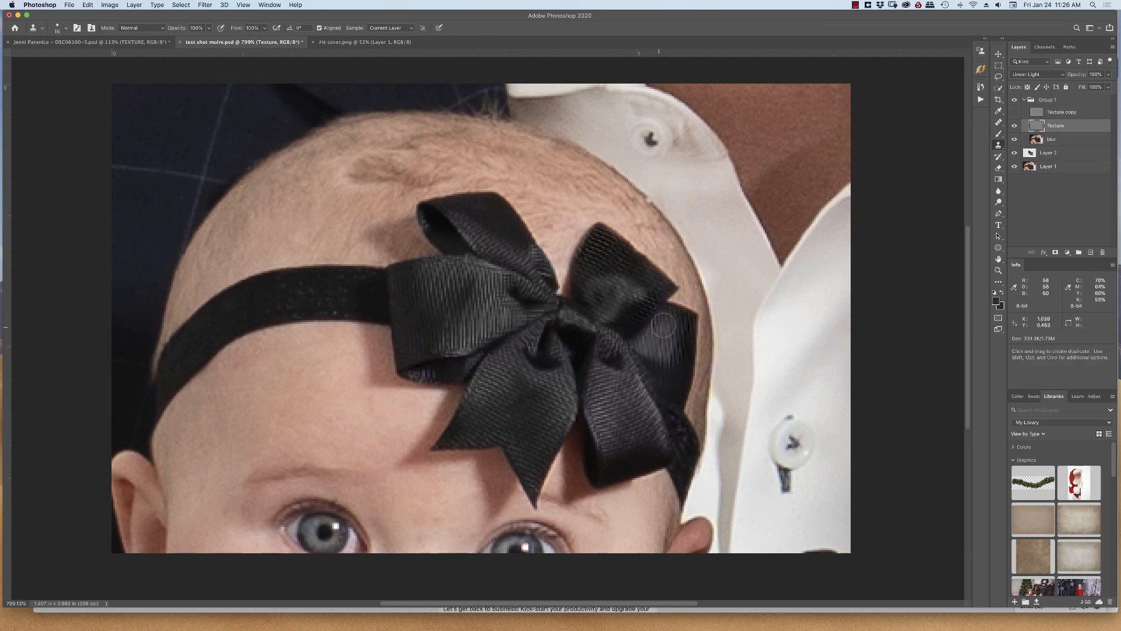
mouse_move(665, 321)
mouse_down()
mouse_move(683, 323)
mouse_move(669, 327)
mouse_move(671, 348)
mouse_move(666, 334)
mouse_move(651, 353)
mouse_move(660, 345)
mouse_move(671, 359)
mouse_move(644, 347)
mouse_up()
alt+click(423, 279)
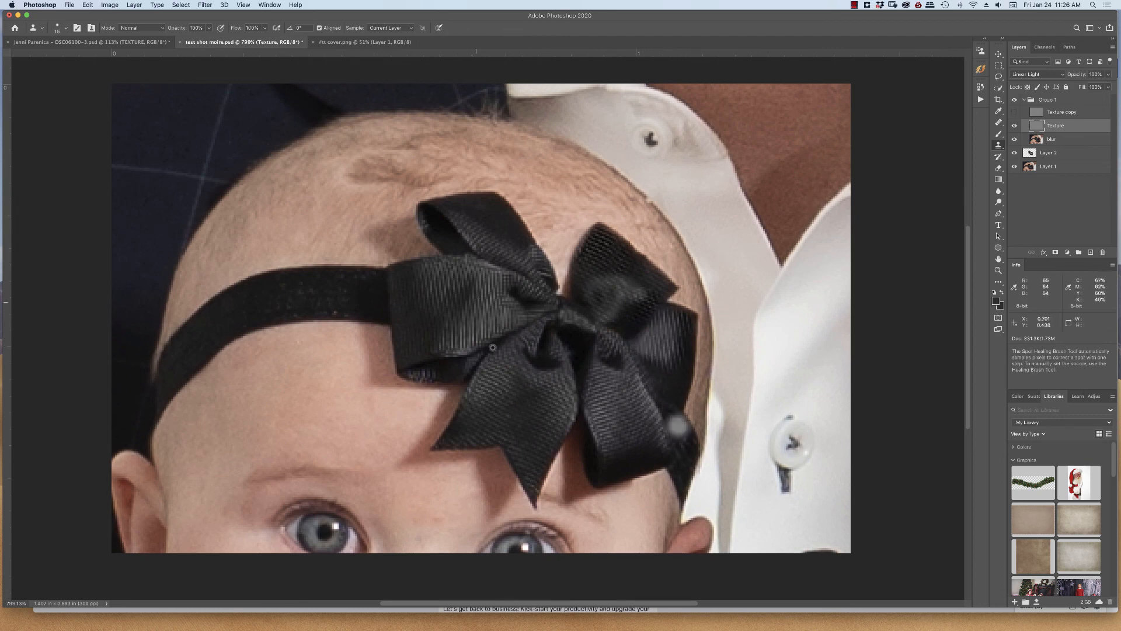
alt+click(553, 405)
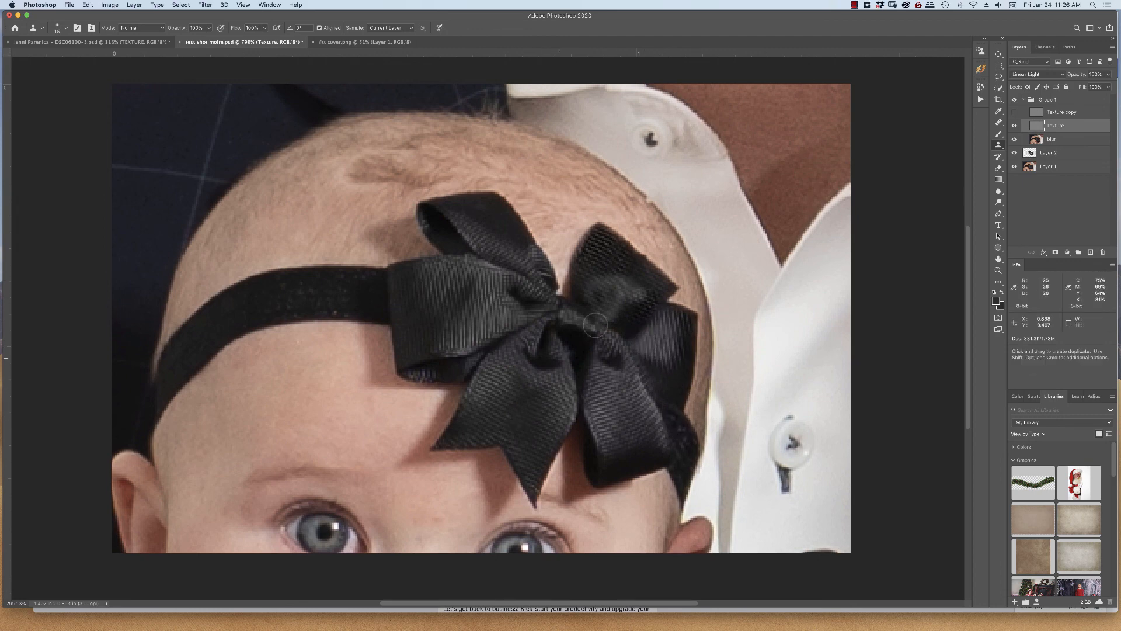
drag(639, 297, 599, 280)
Compare the bow with and without the frequency separation group and the Color paint layer, leaving Layer 2 selected.
click(1015, 100)
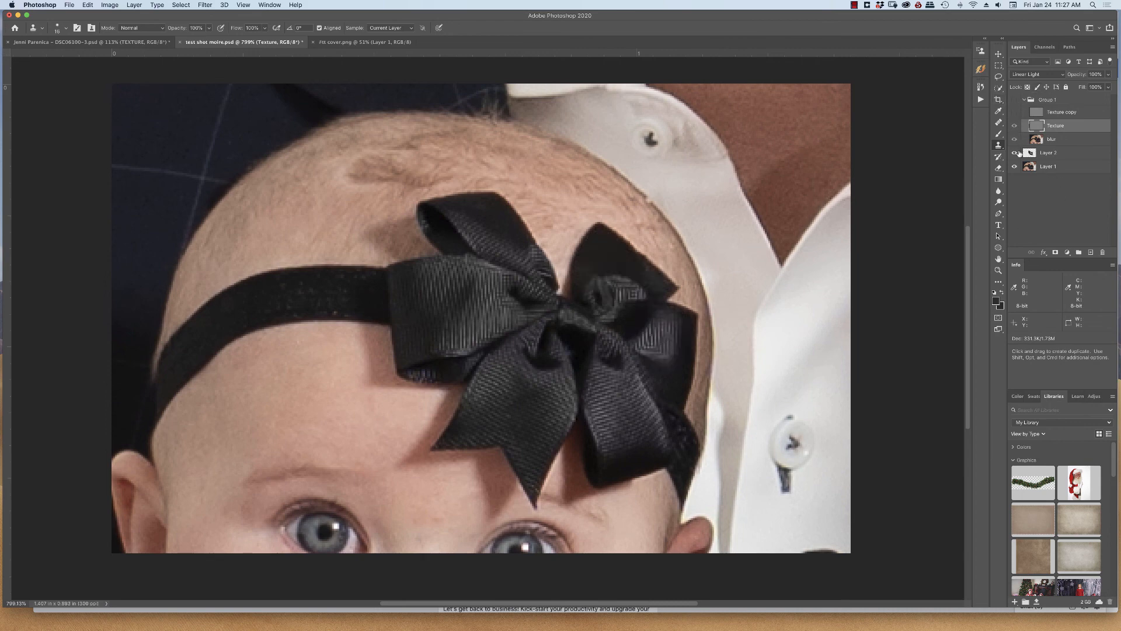
click(1016, 100)
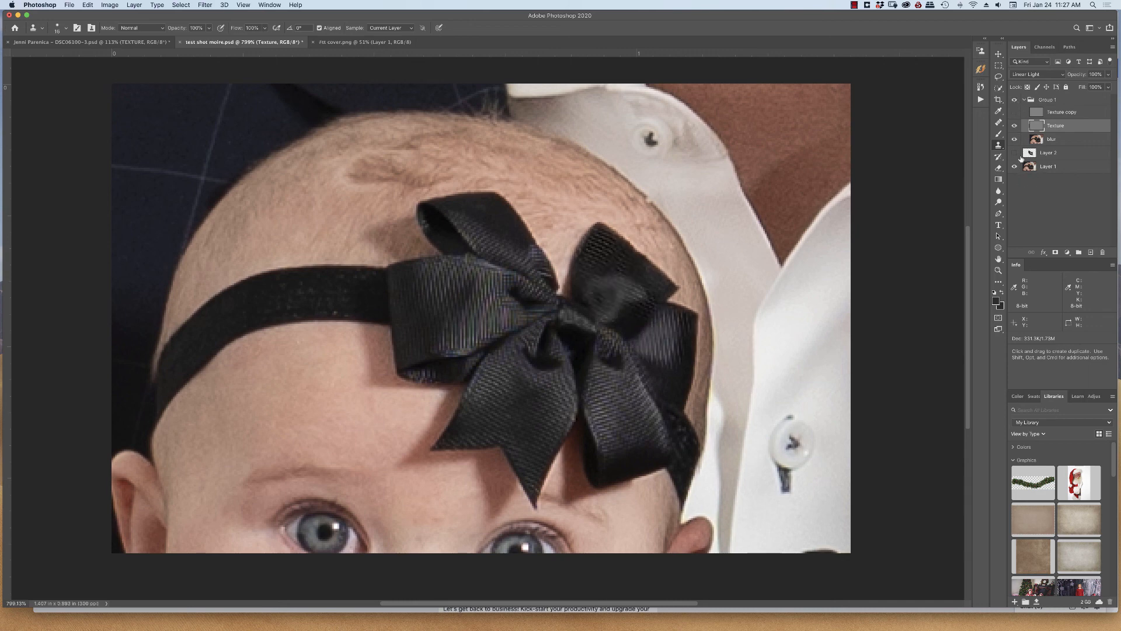
click(1015, 100)
click(1015, 100)
click(1061, 155)
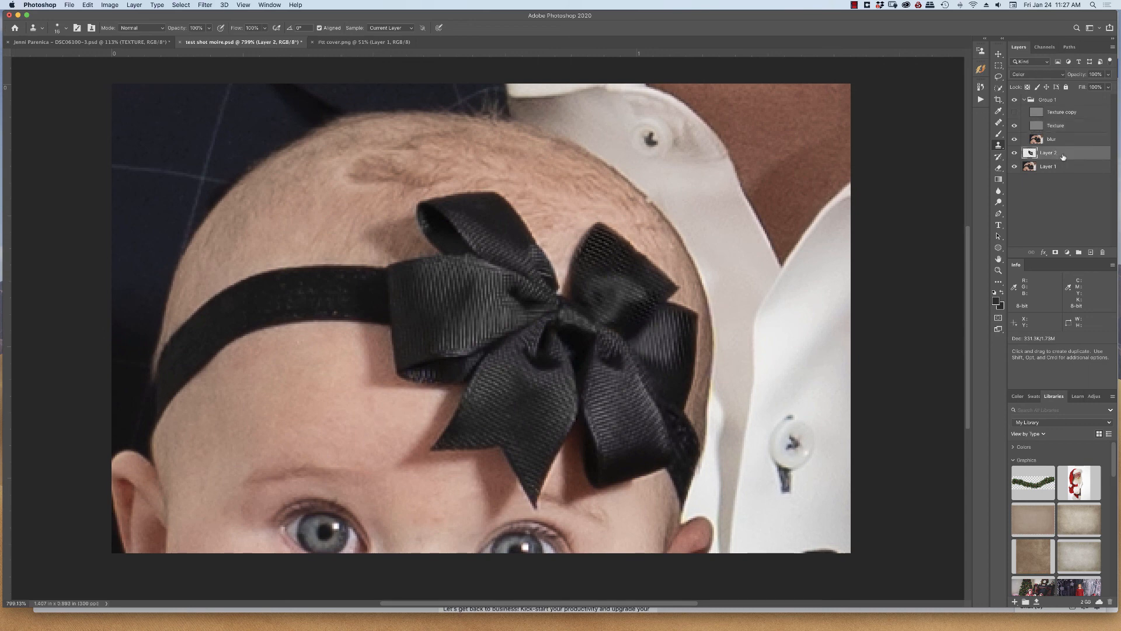